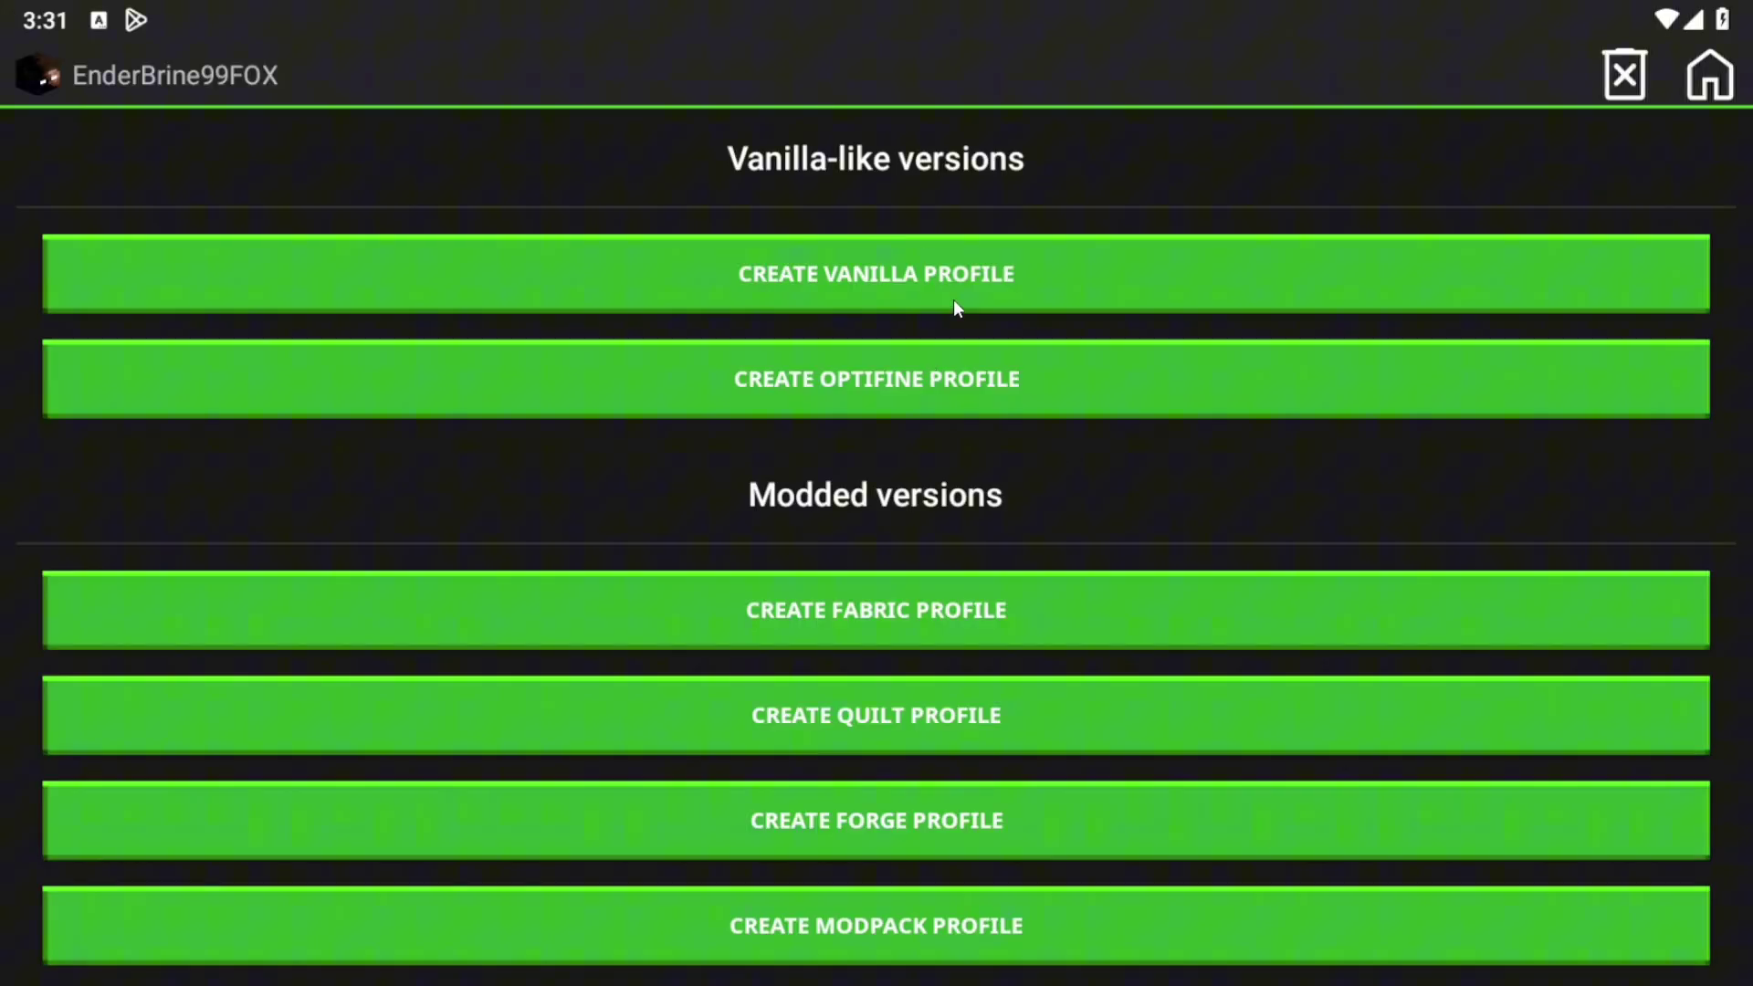
Create a vanilla profile named New with version 1.21 and save it
left_click(954, 302)
left_click(1631, 392)
left_click(612, 308)
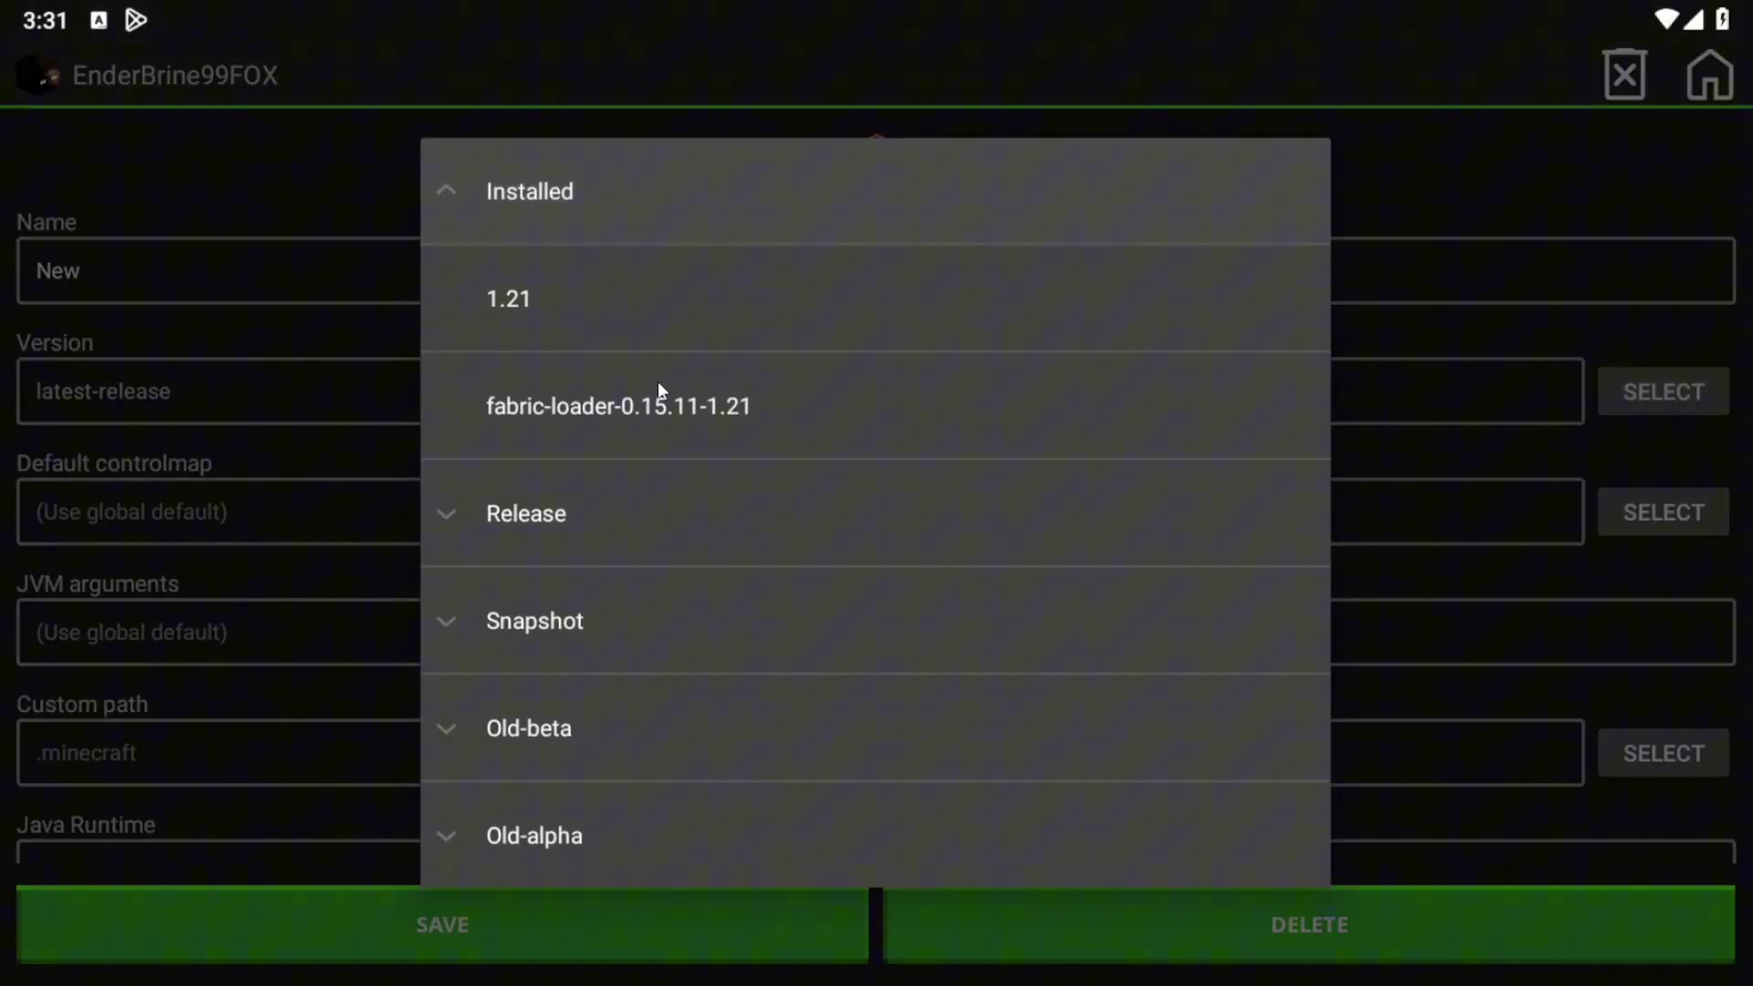
left_click(1044, 924)
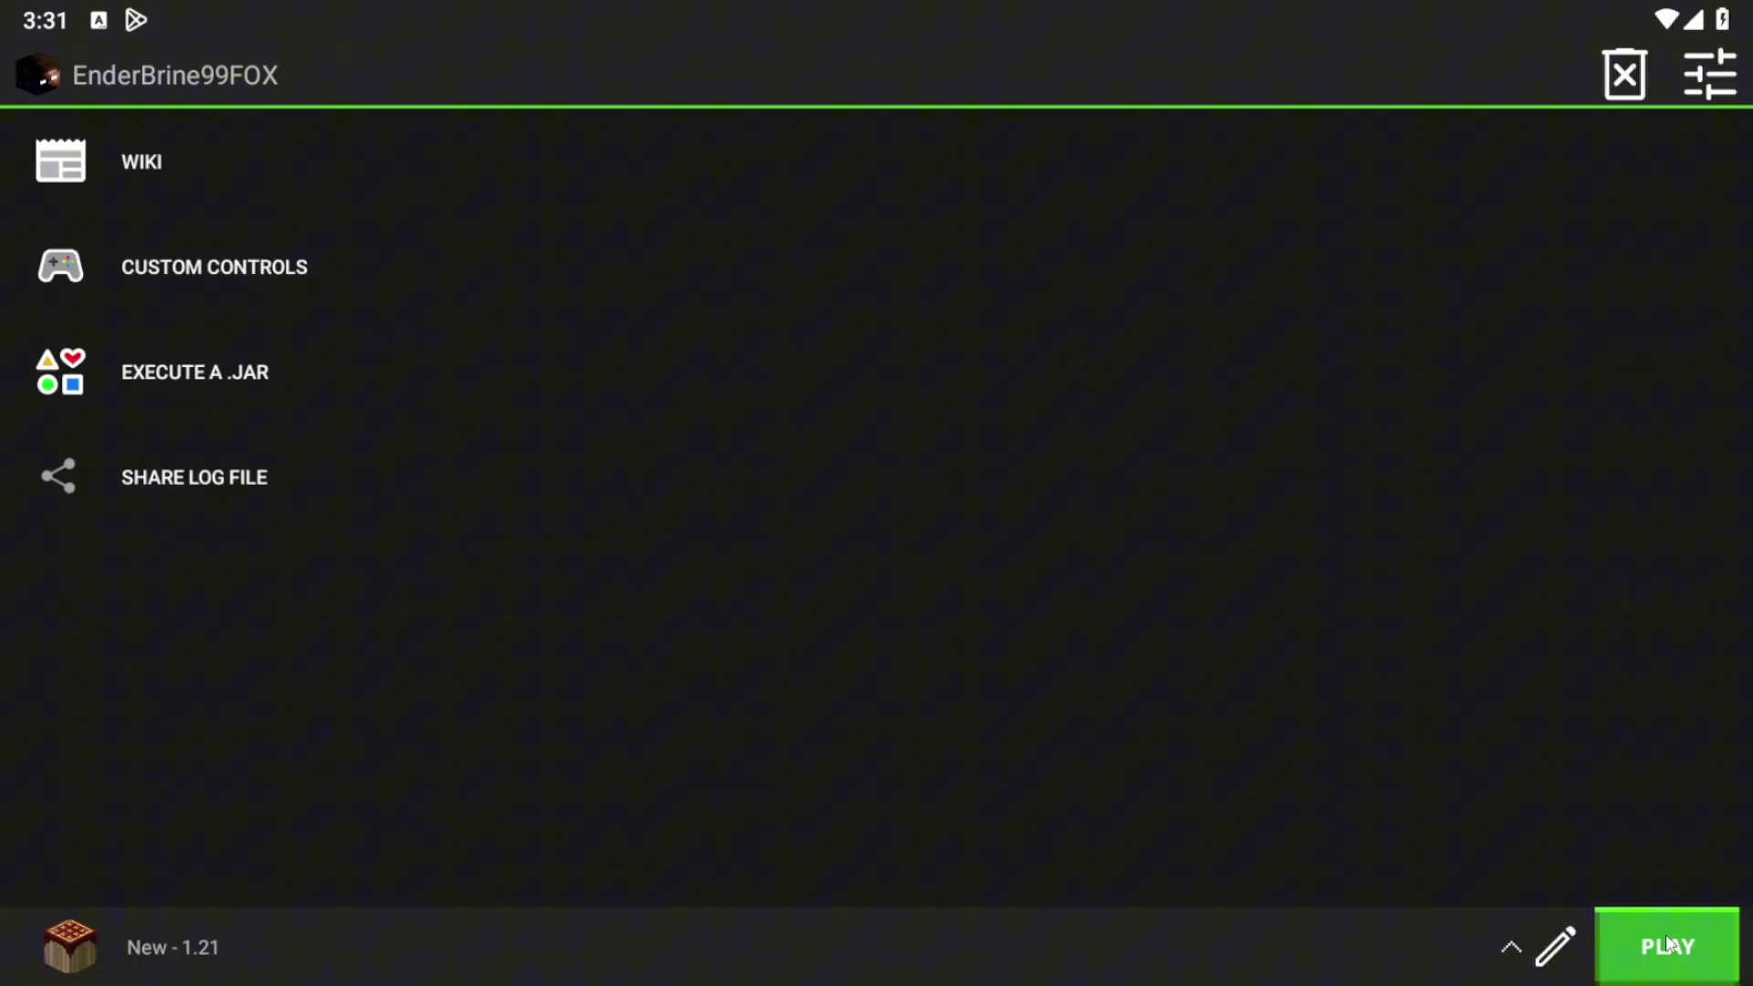
Launch the New 1.21 profile to the Minecraft title screen, then quit the game
left_click(1667, 898)
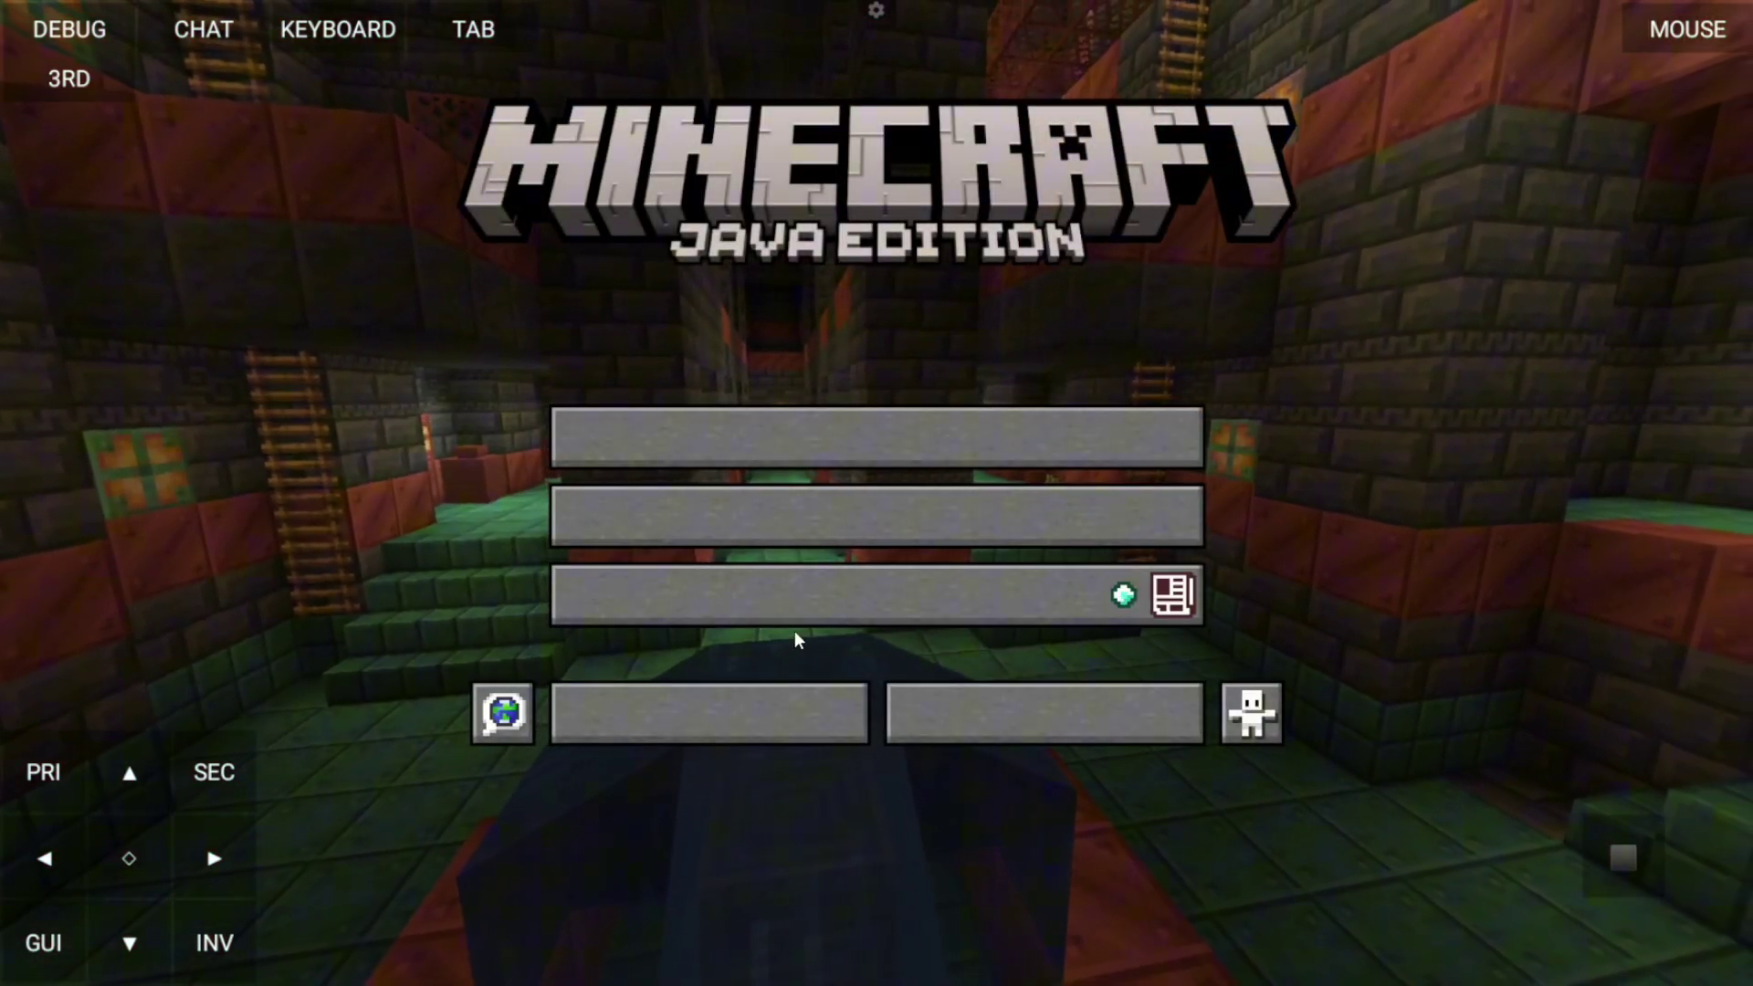
left_click(967, 713)
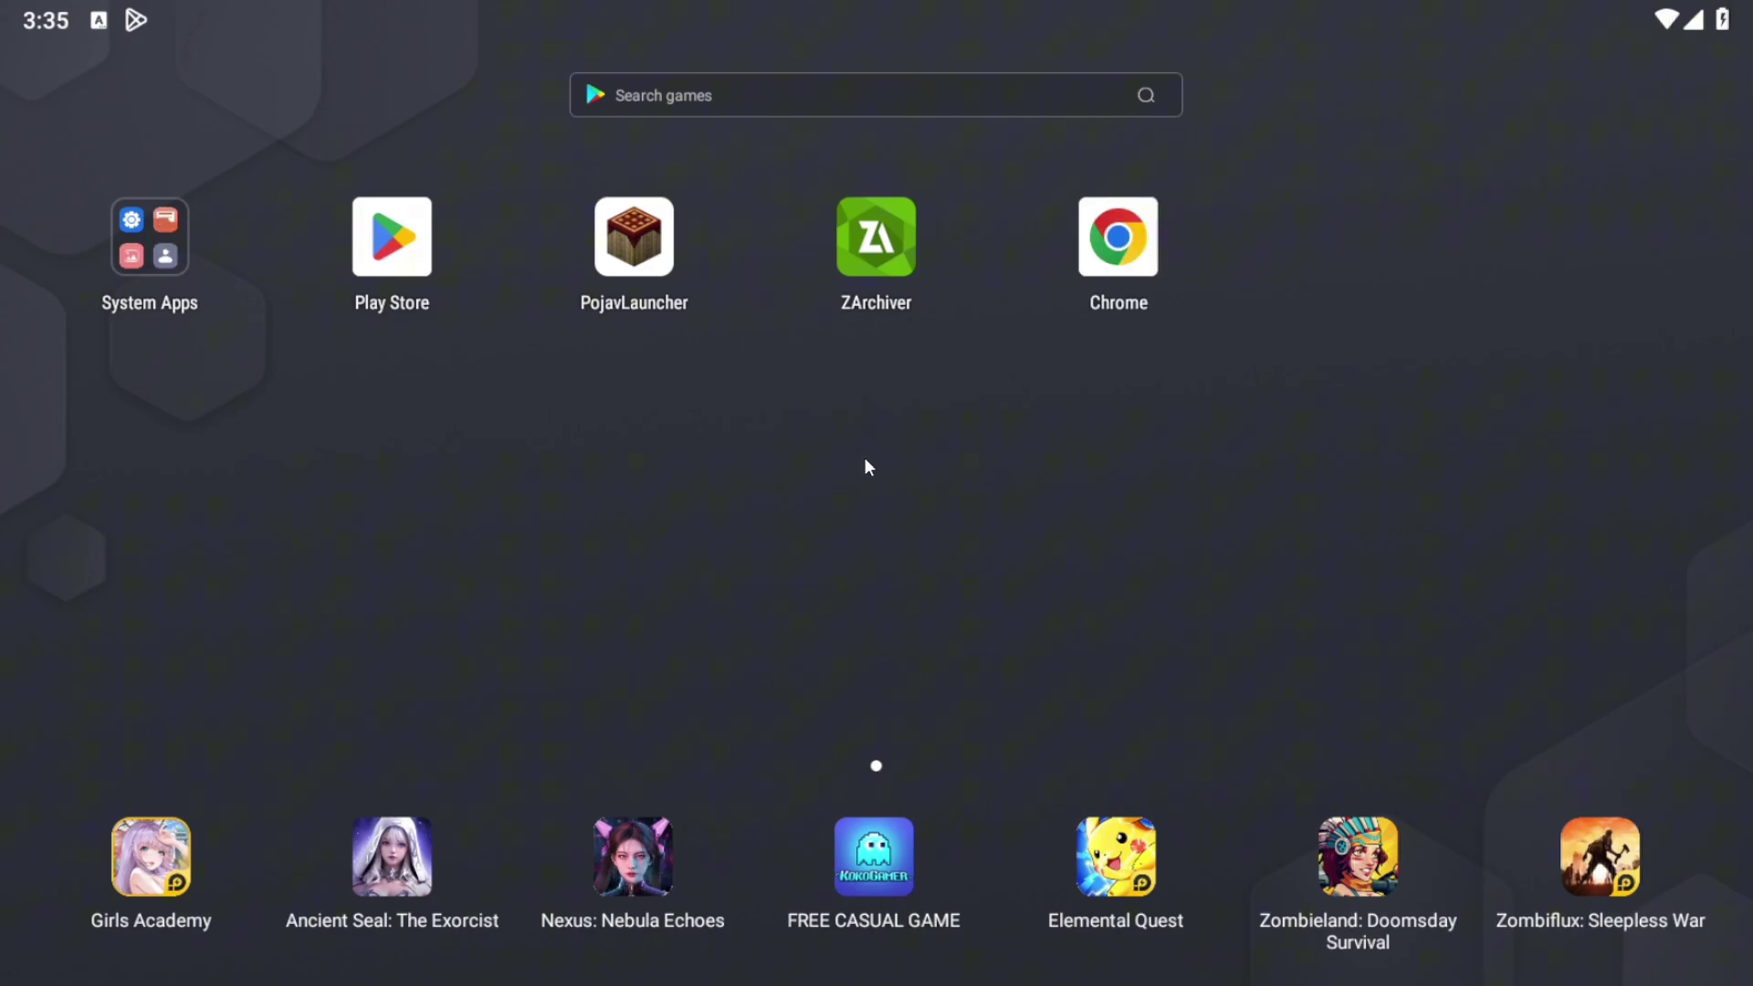
Download the jre21-x86_64 artifact from the GitHub Actions run and open the zip in ZArchiver
left_click(1084, 248)
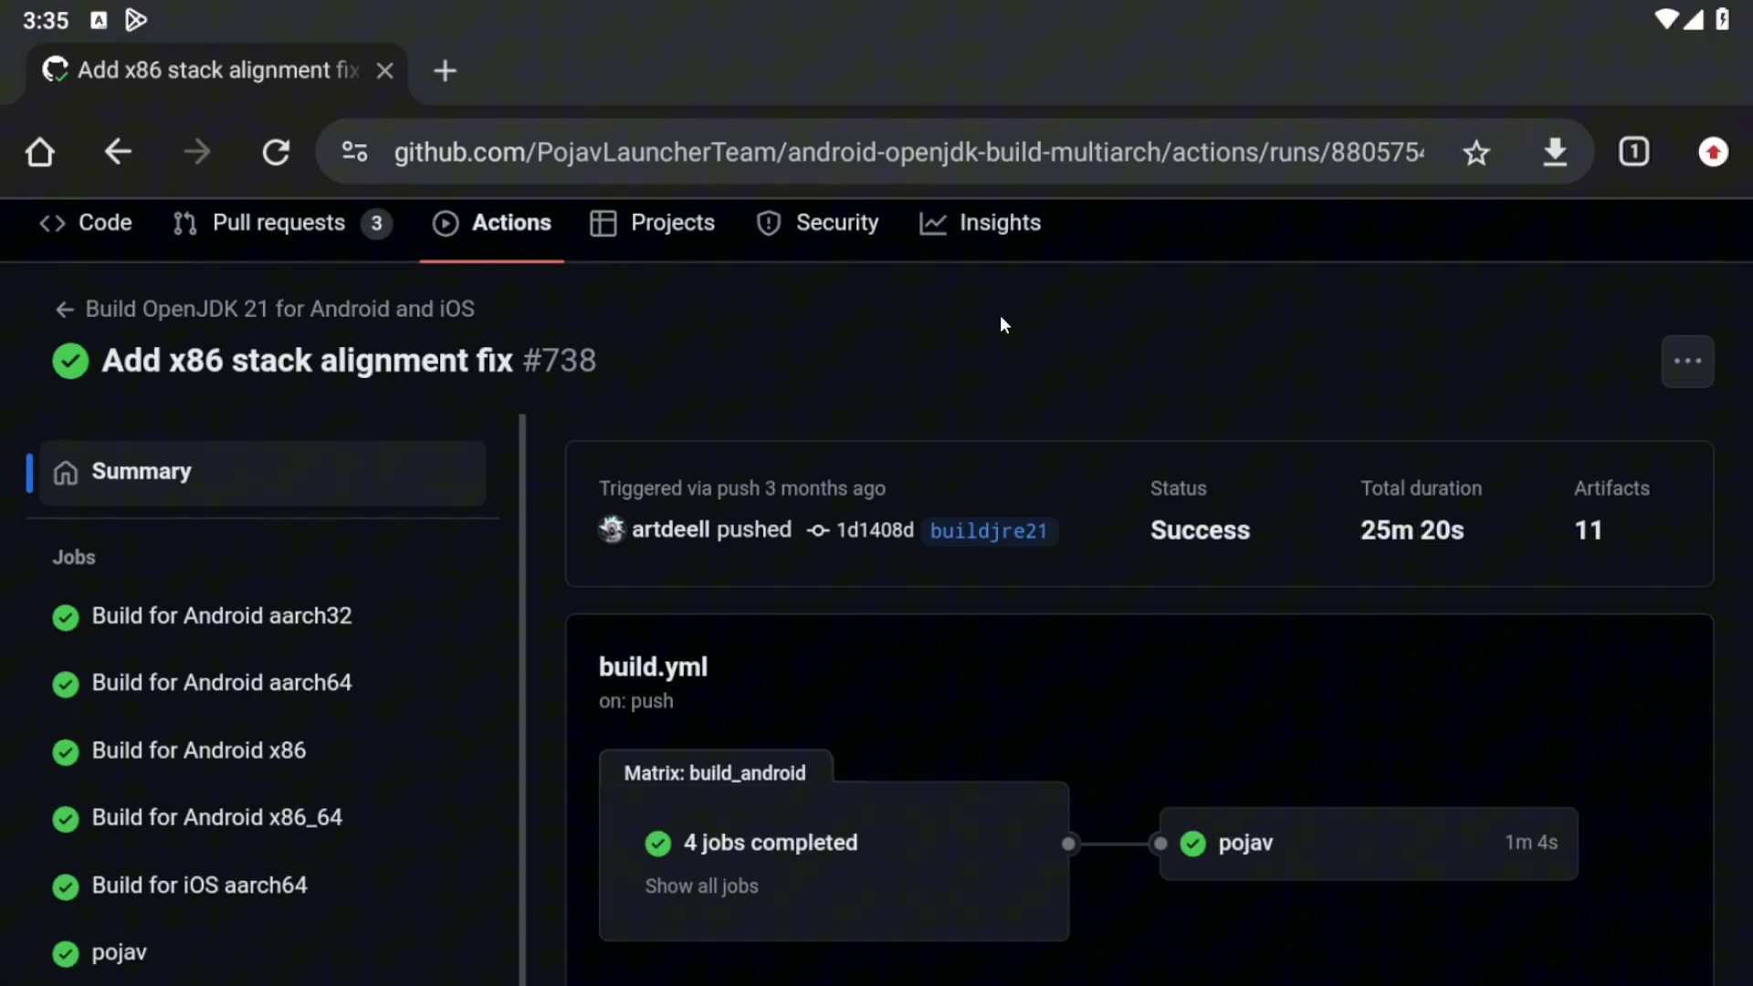
scroll(844, 585, "down", 10)
scroll(561, 706, "down", 5)
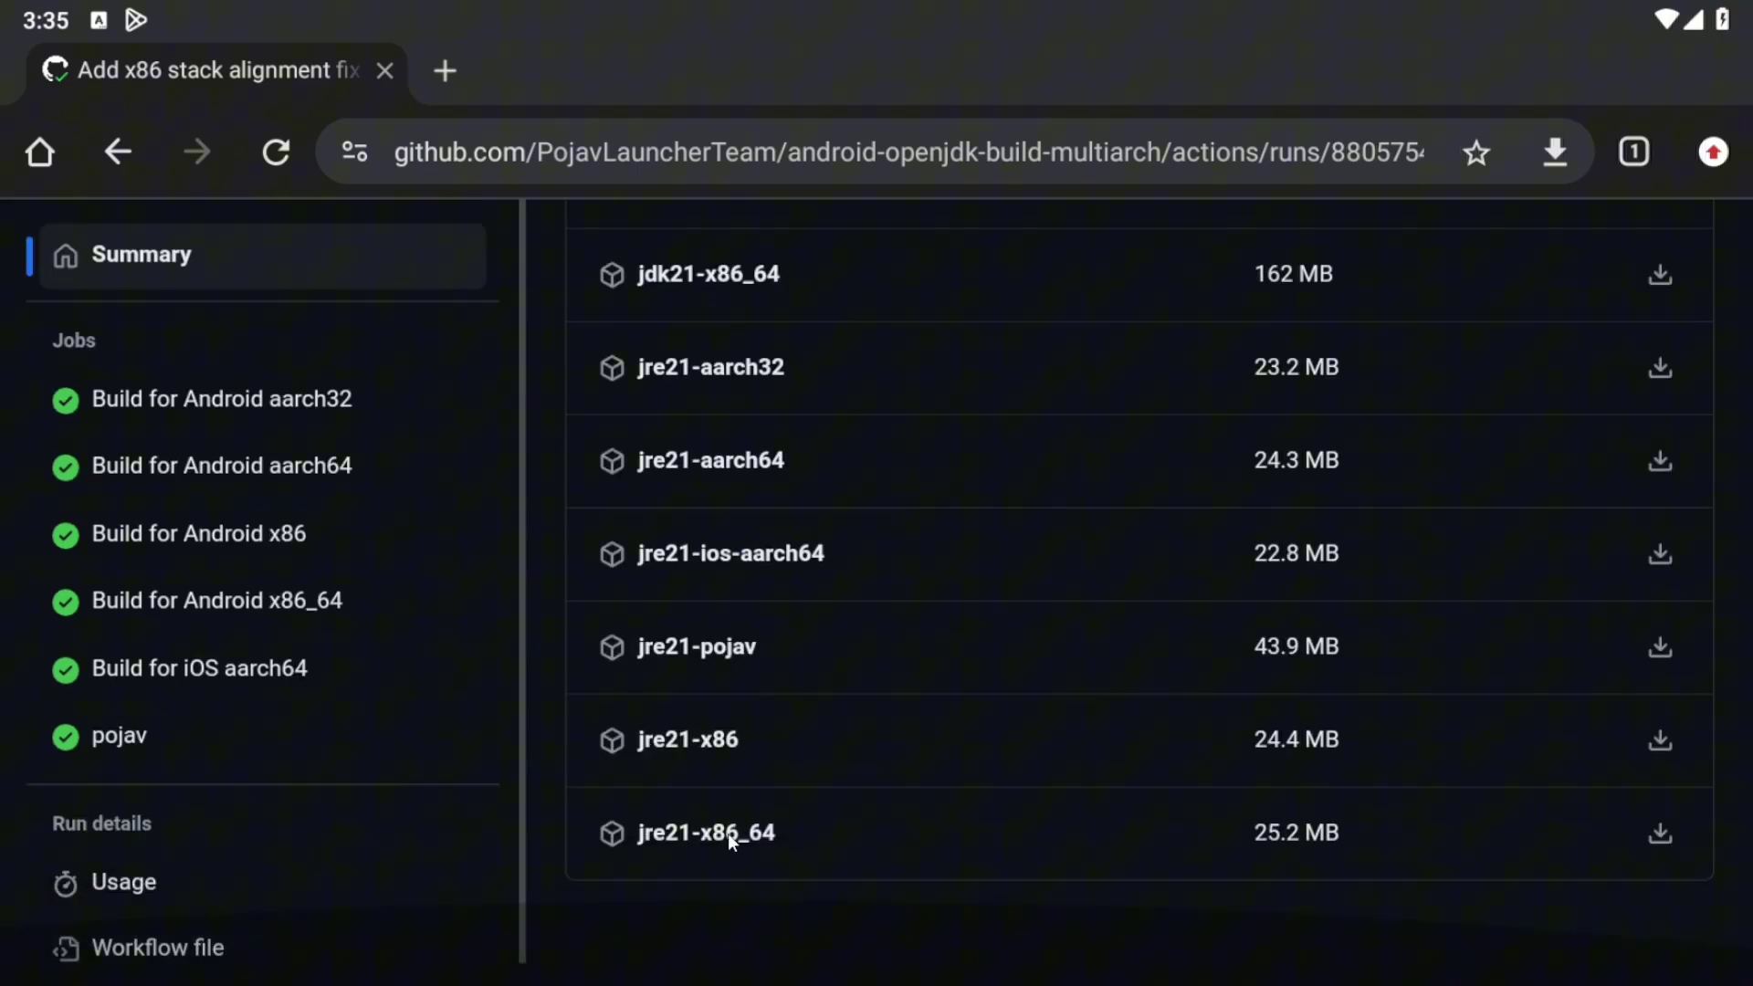
left_click(1649, 837)
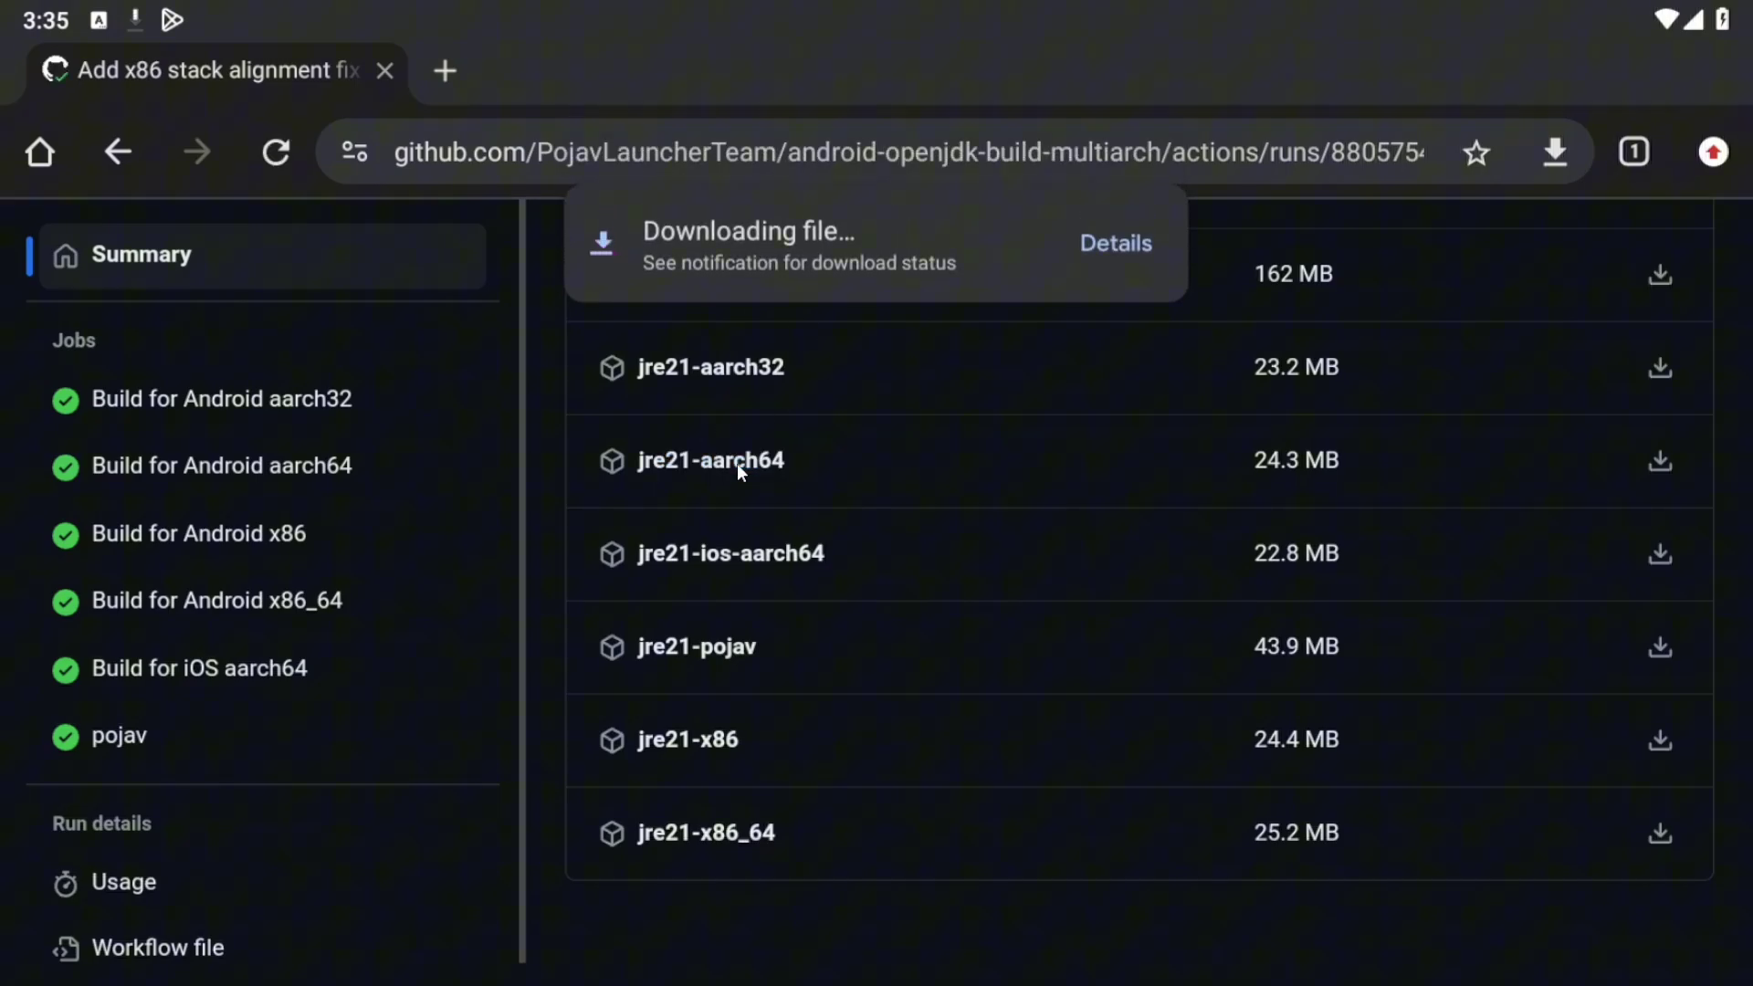
left_click(1107, 232)
left_click(1688, 103)
left_click(1348, 363)
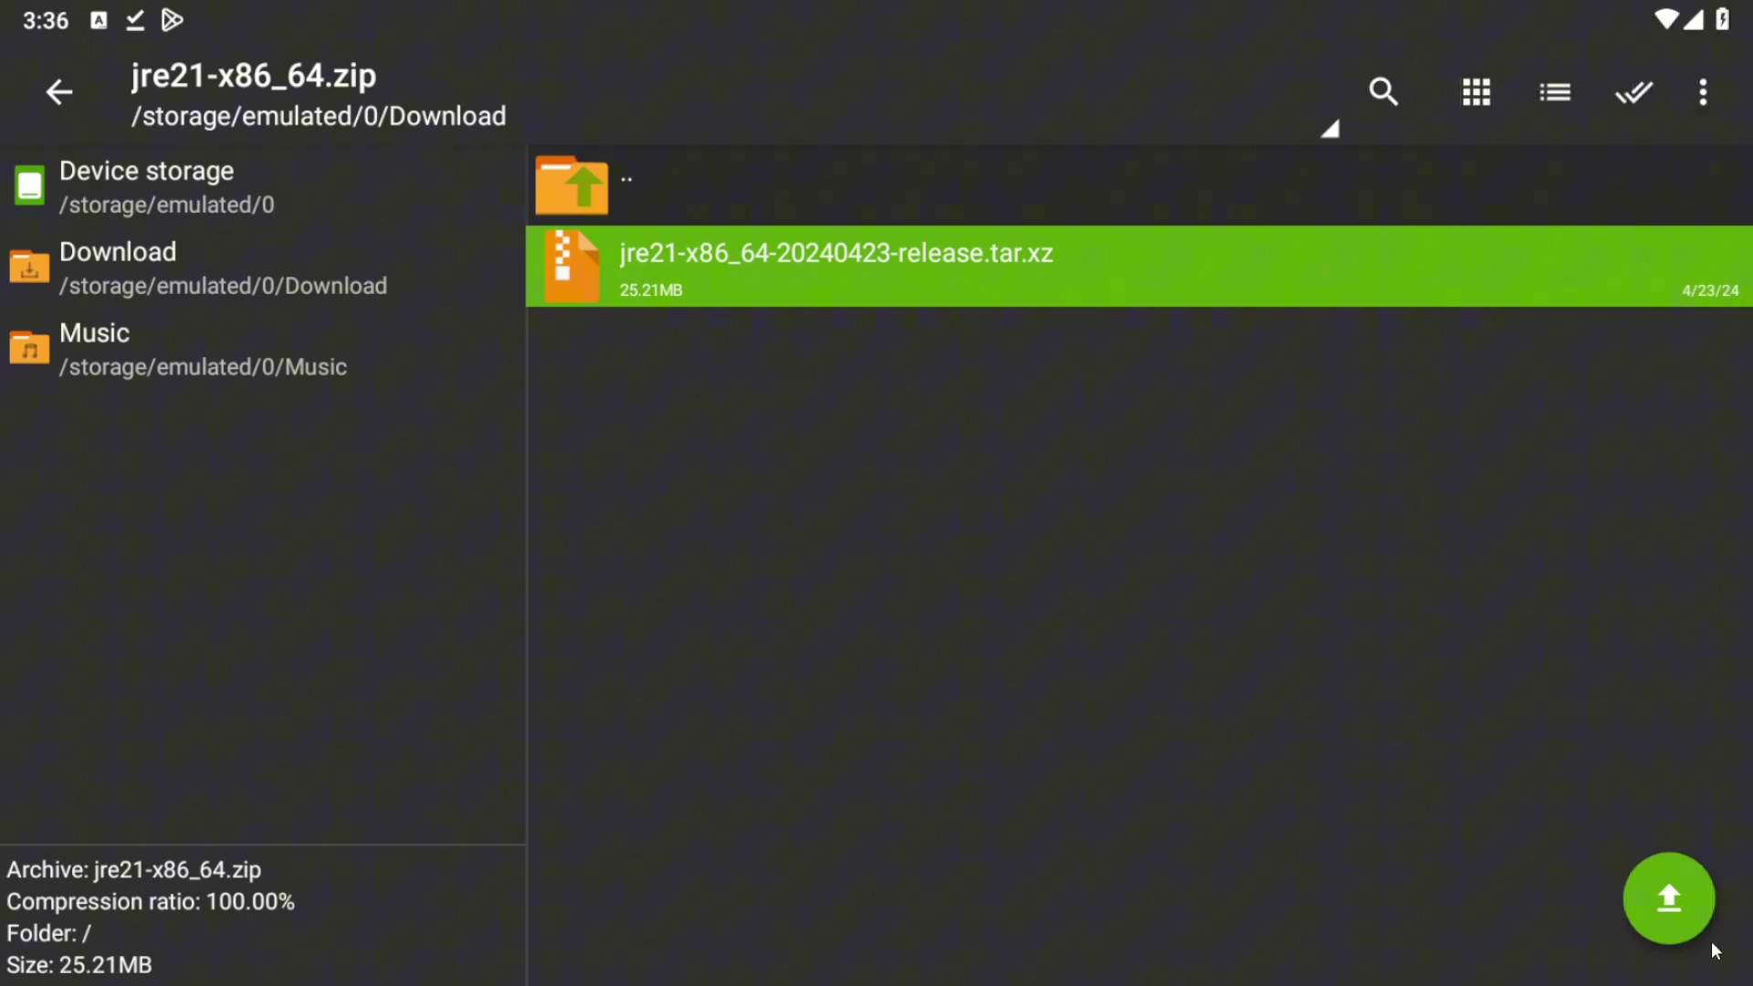
left_click(1698, 918)
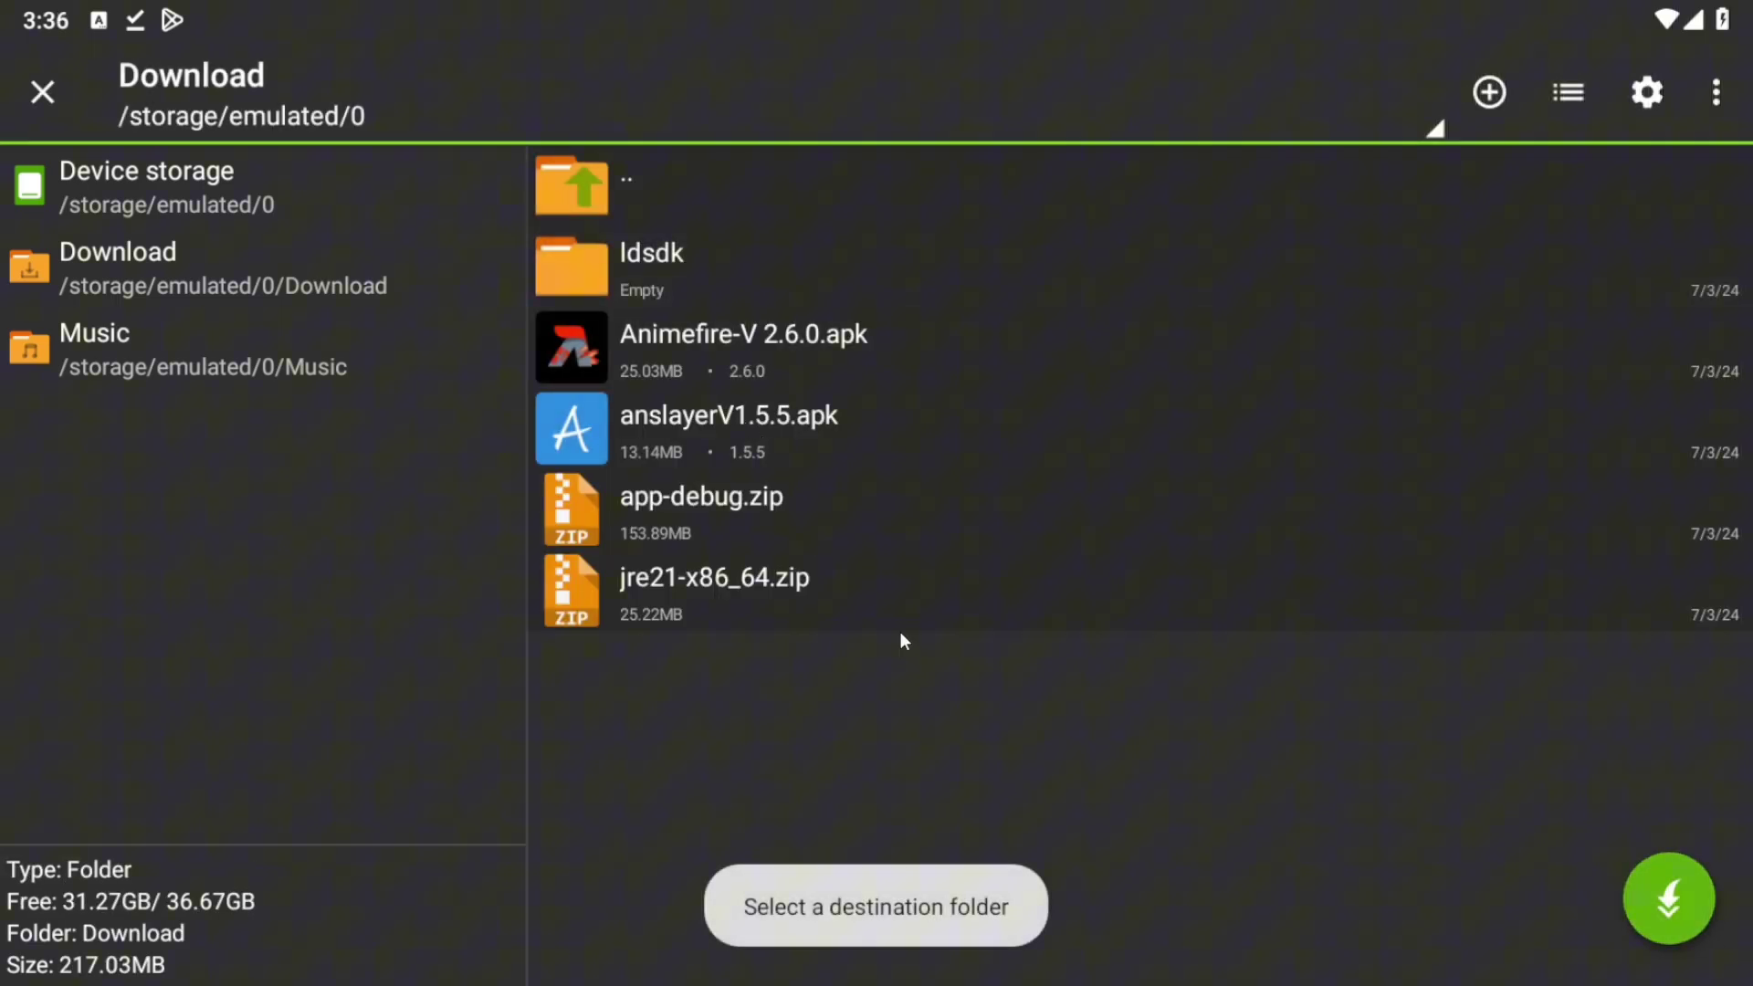
left_click(1698, 897)
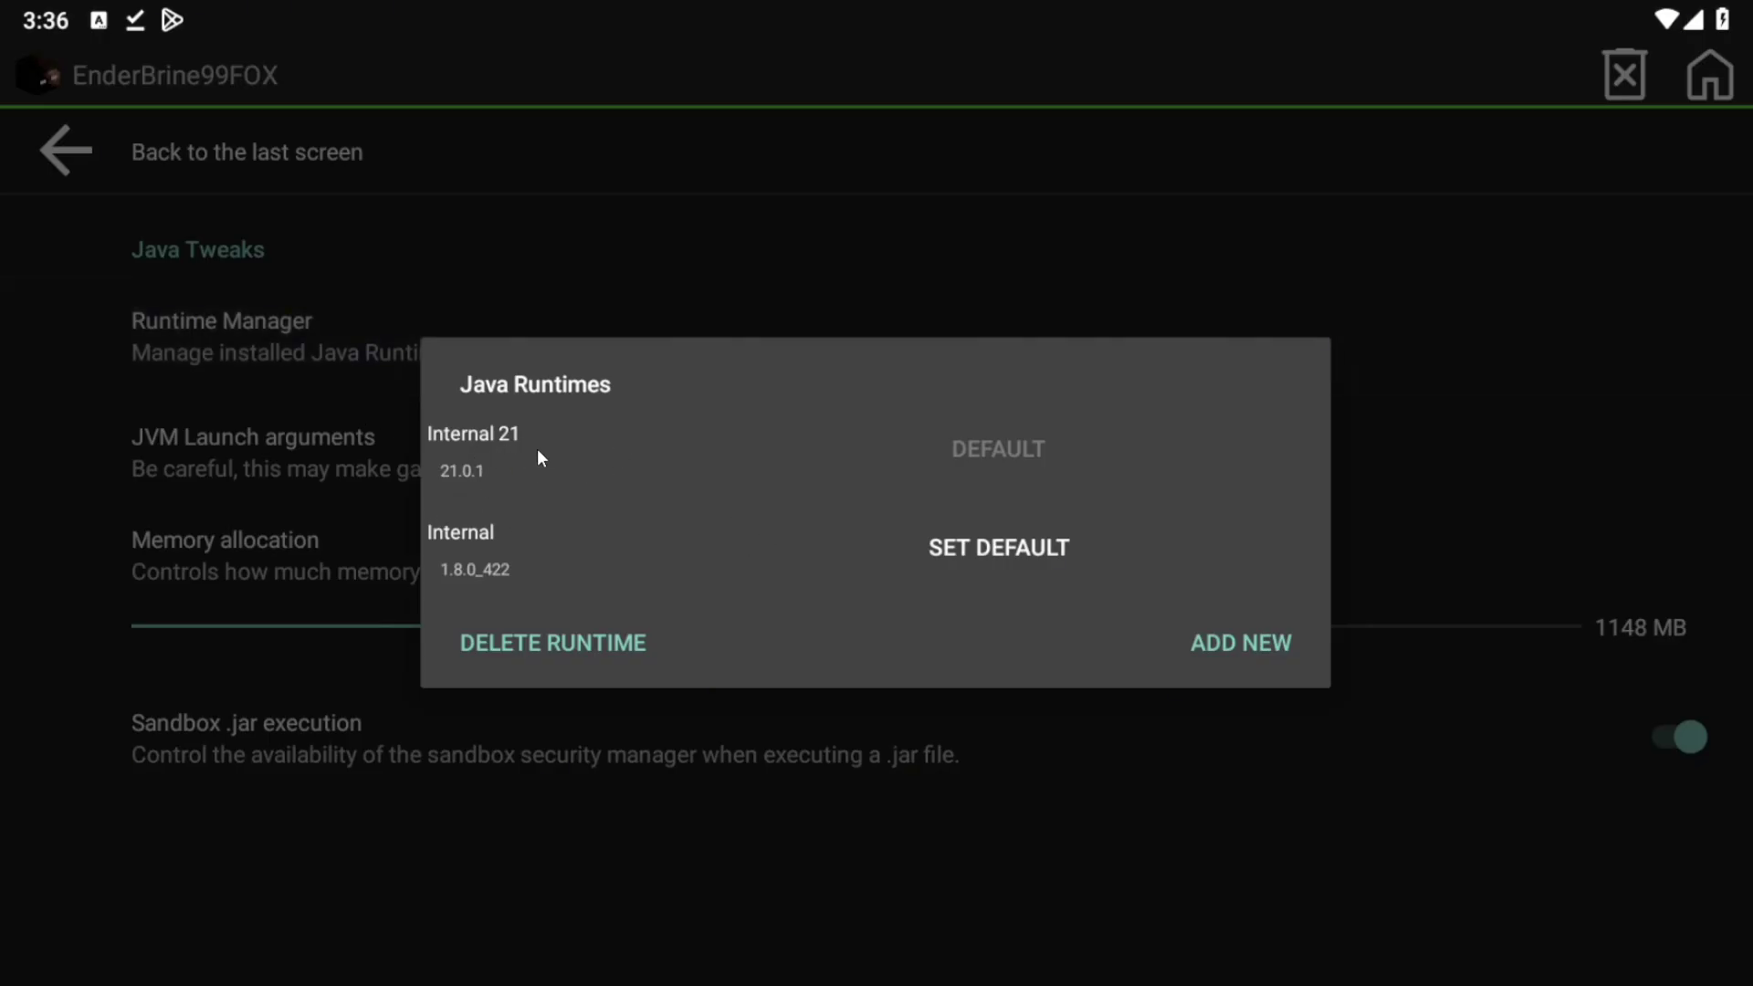
Add the jre21-x86_64 tar.xz from Download as a new Java runtime in Runtime Manager
left_click(1240, 642)
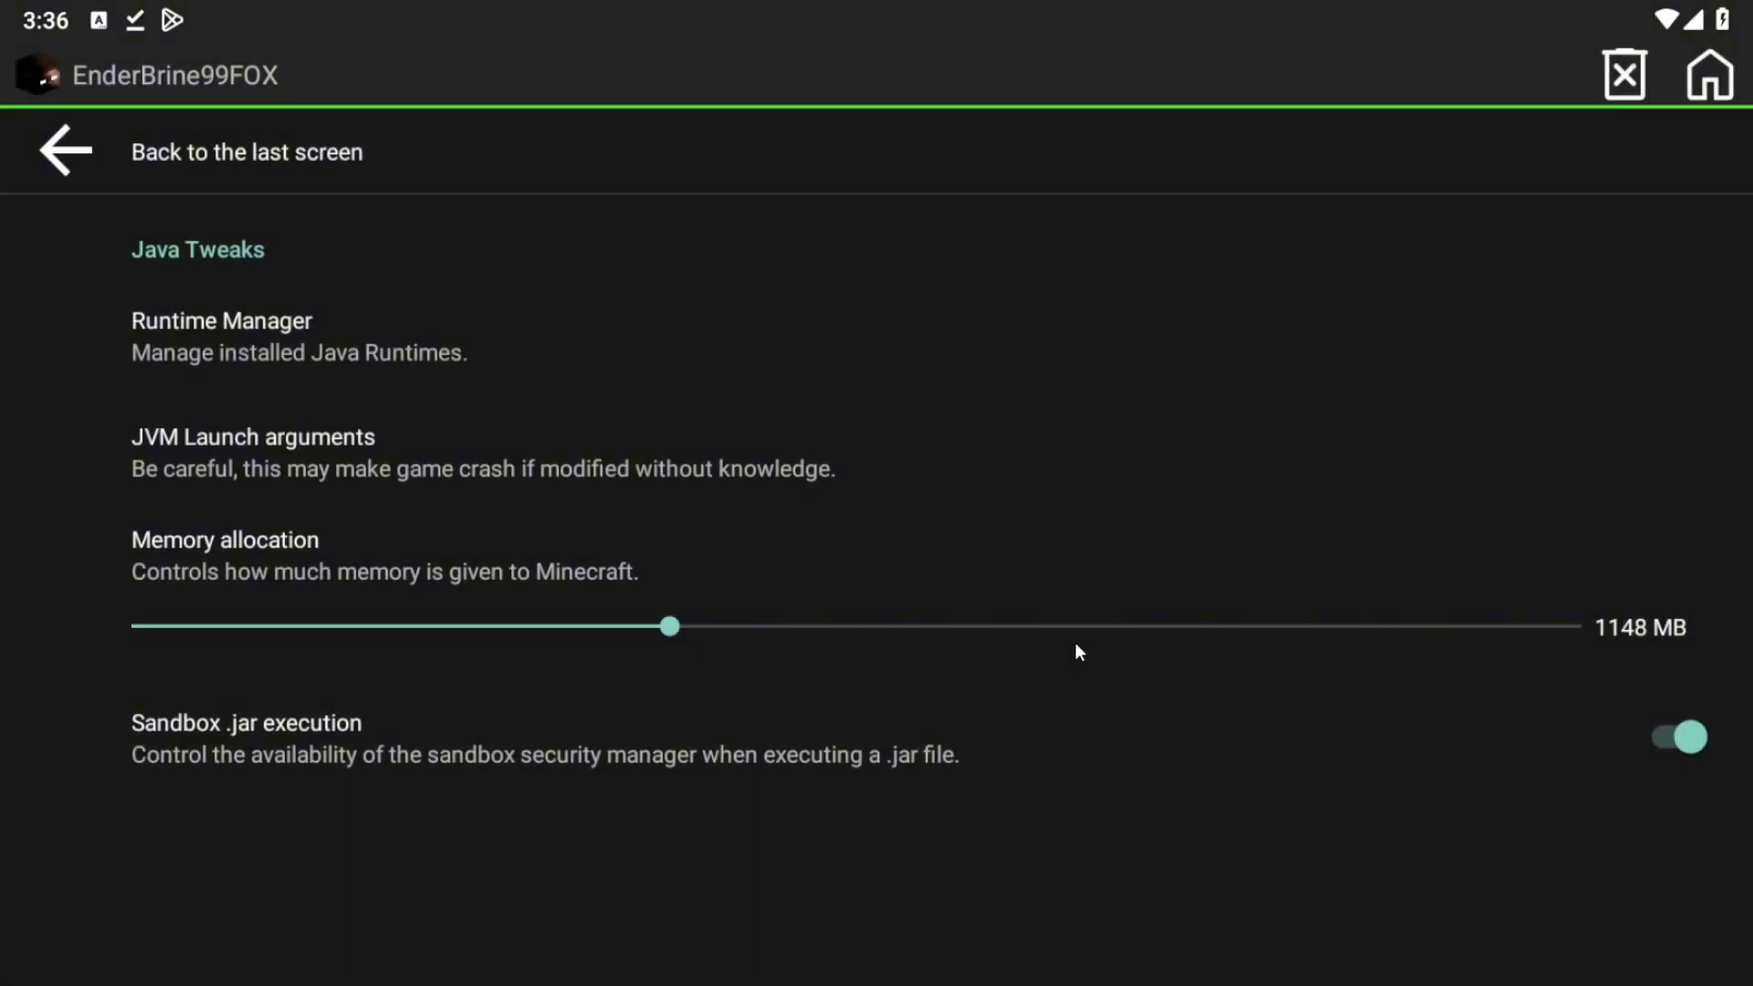
left_click(602, 743)
left_click(1192, 936)
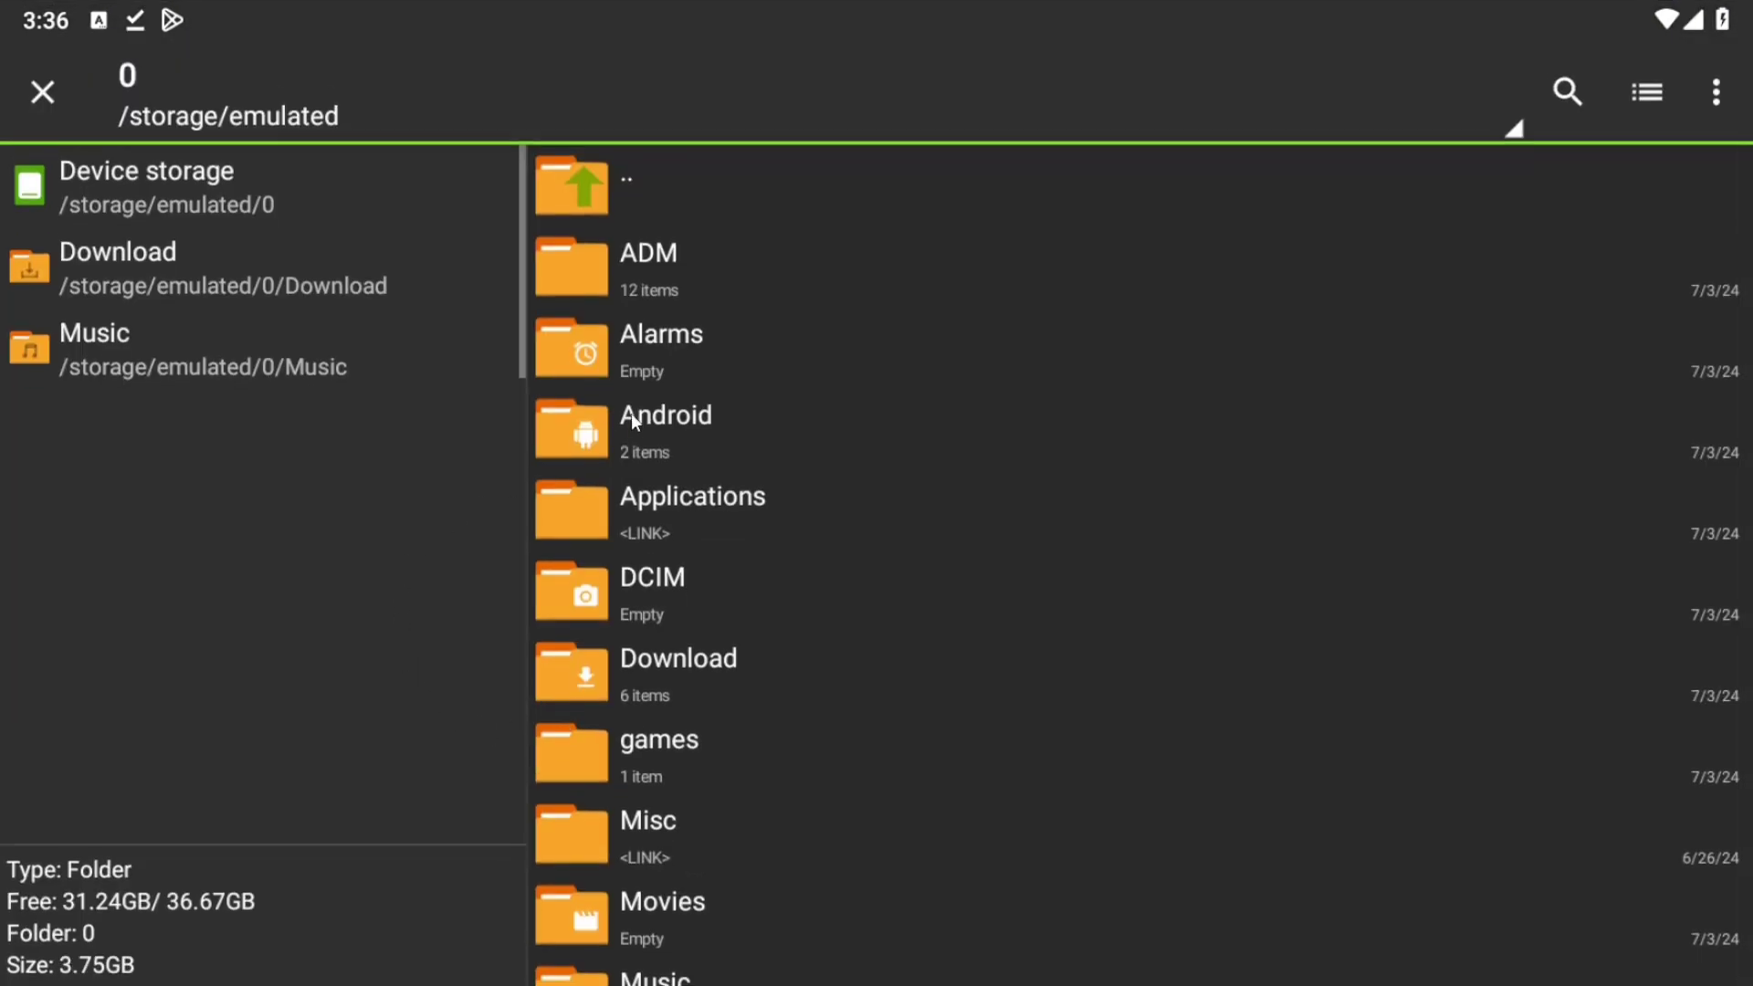
left_click(739, 661)
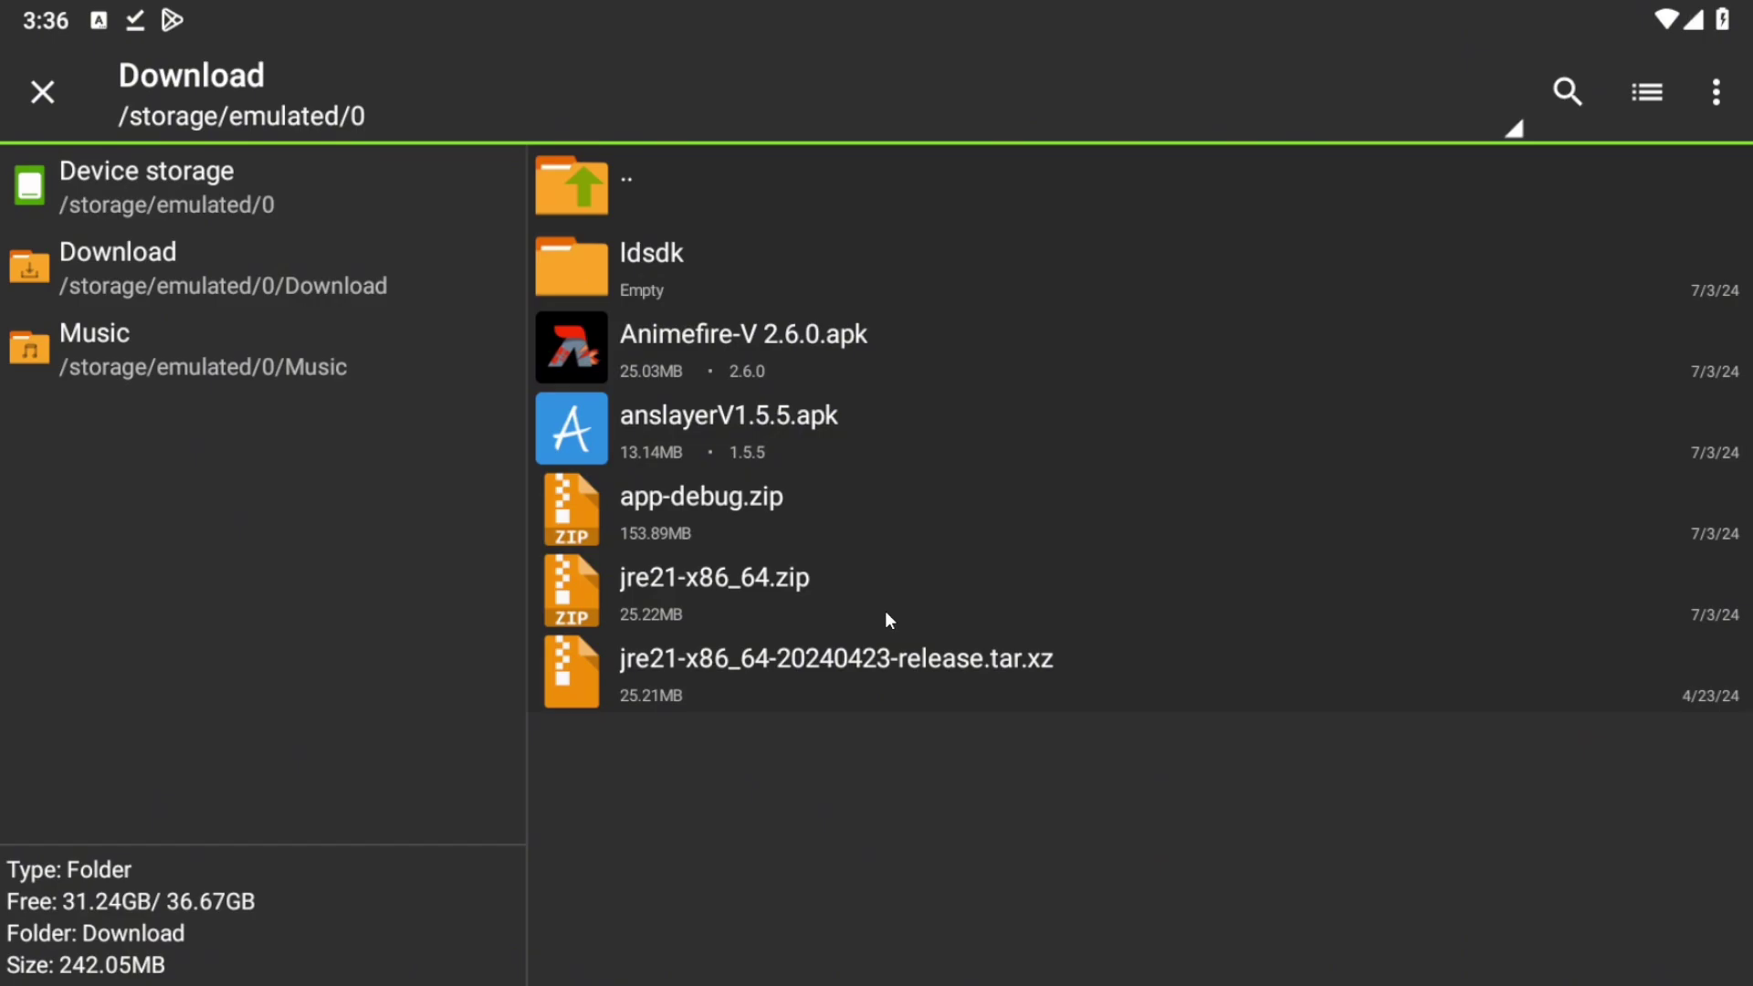
left_click(881, 669)
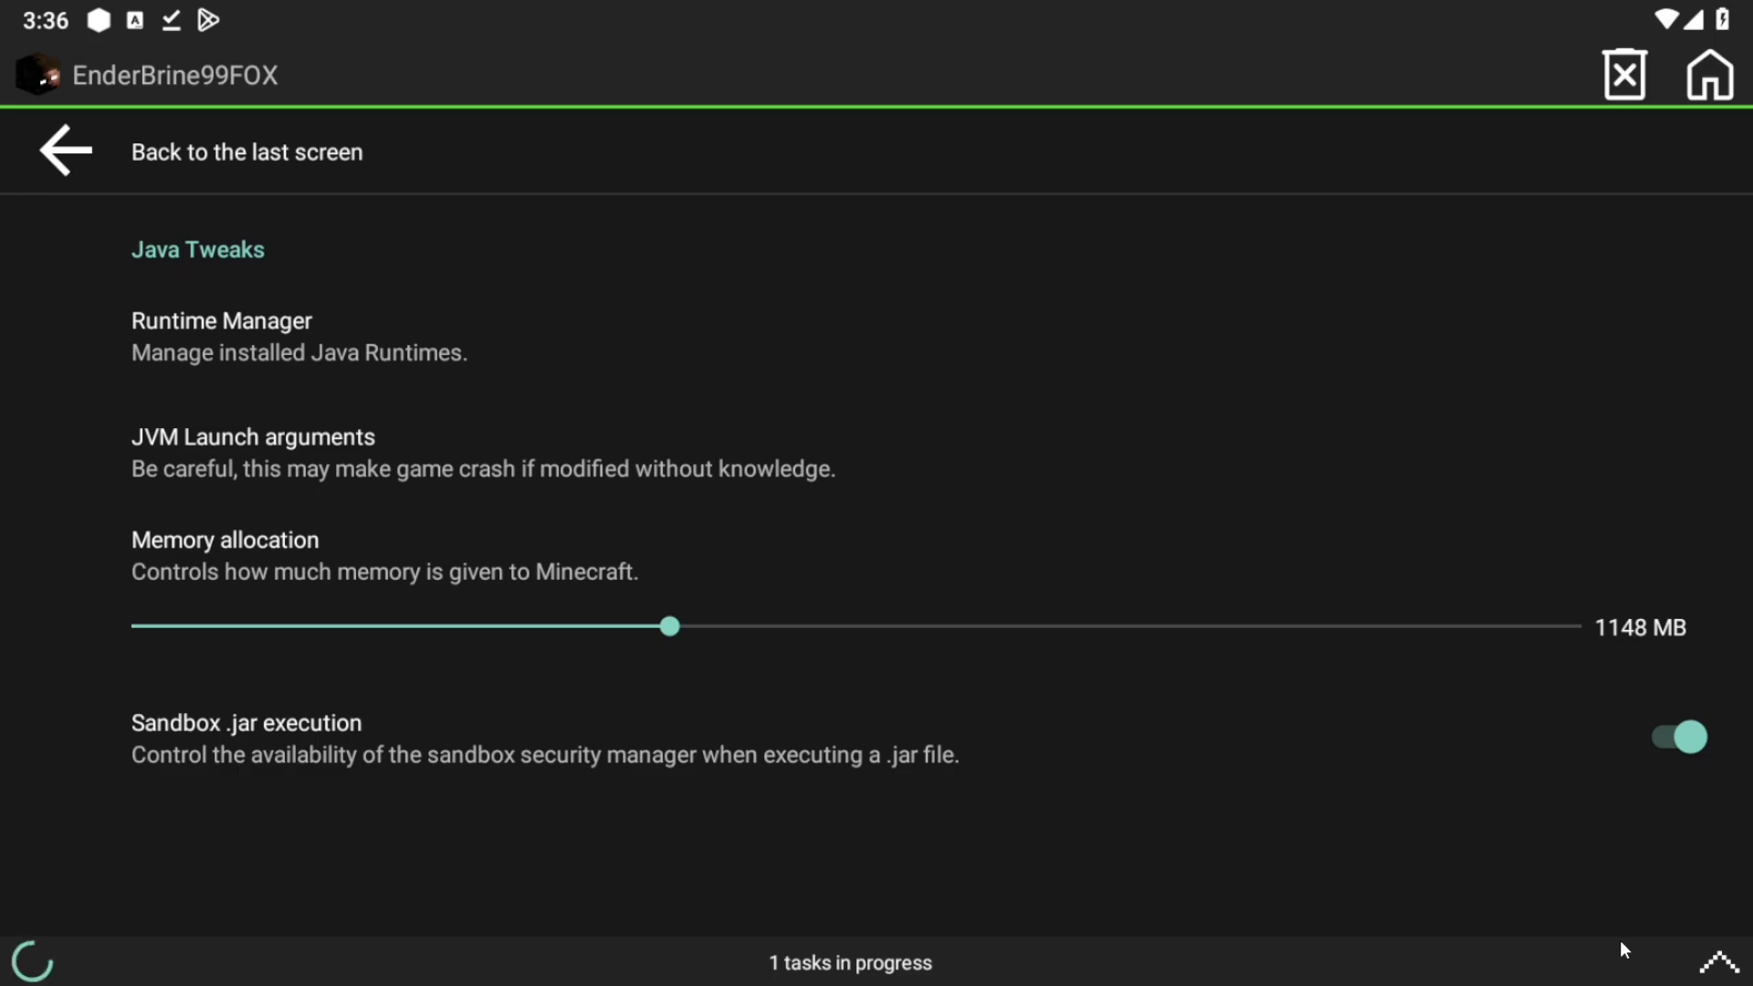
left_click(146, 178)
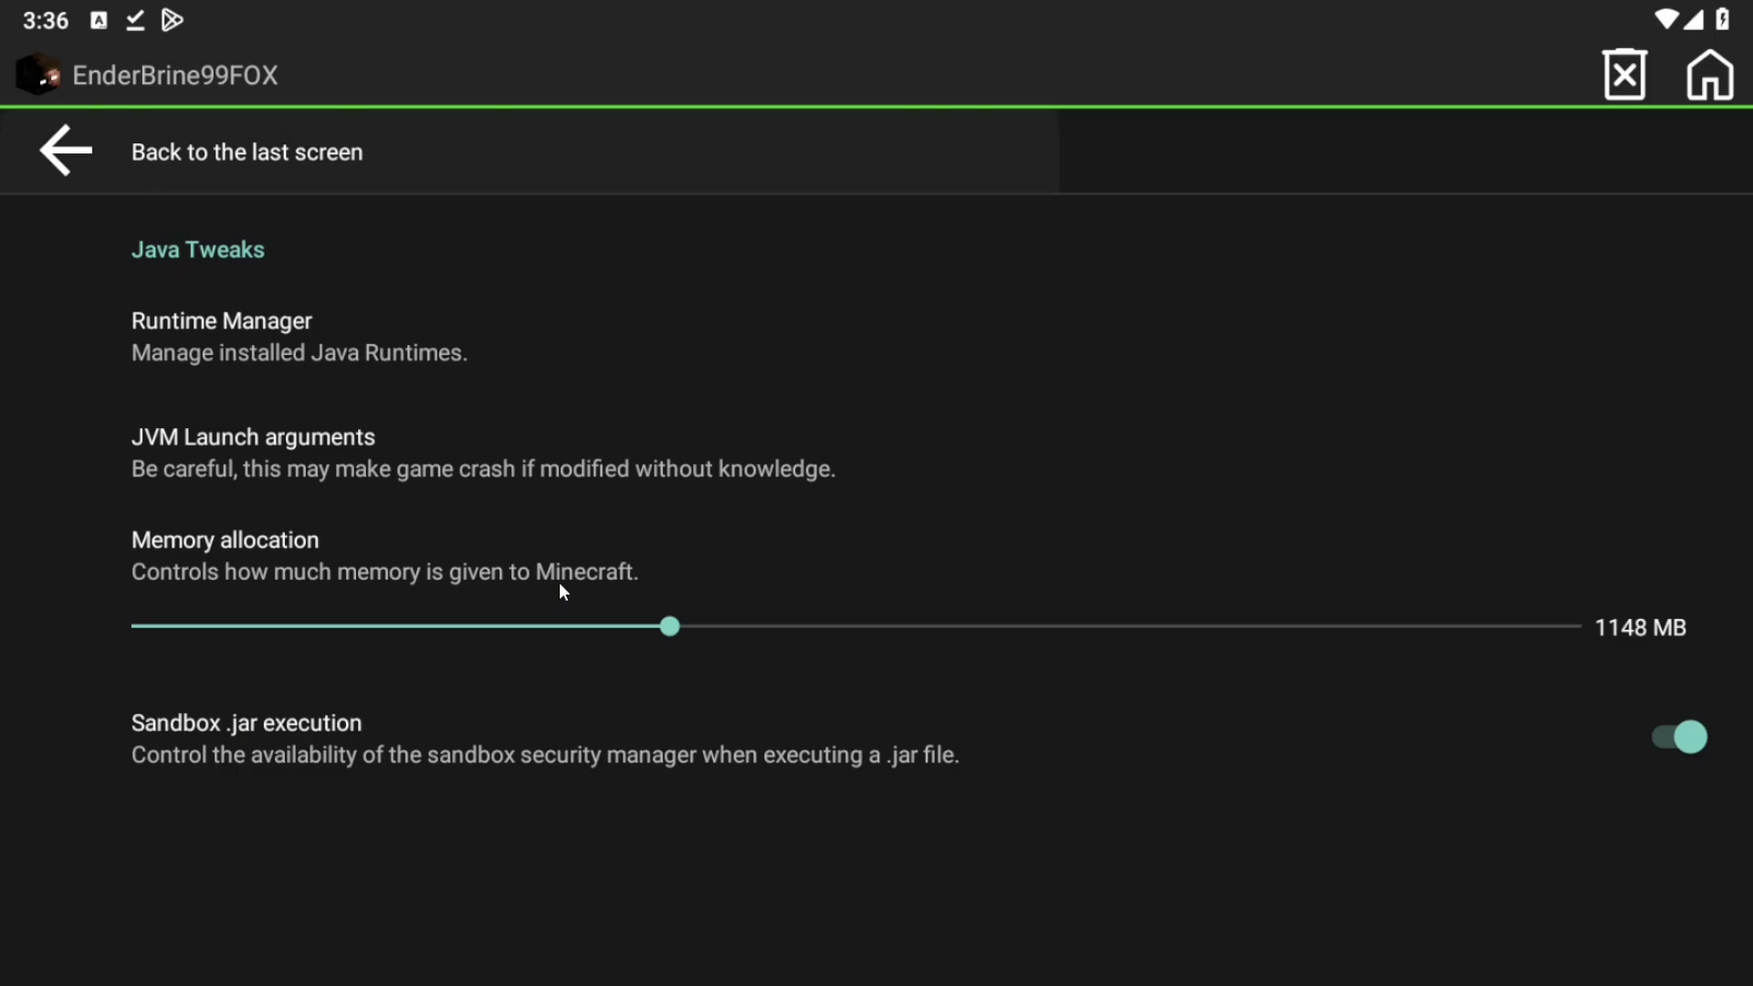
From the launcher main menu, start a new modpack profile from the profile list
left_click(264, 169)
left_click(1135, 954)
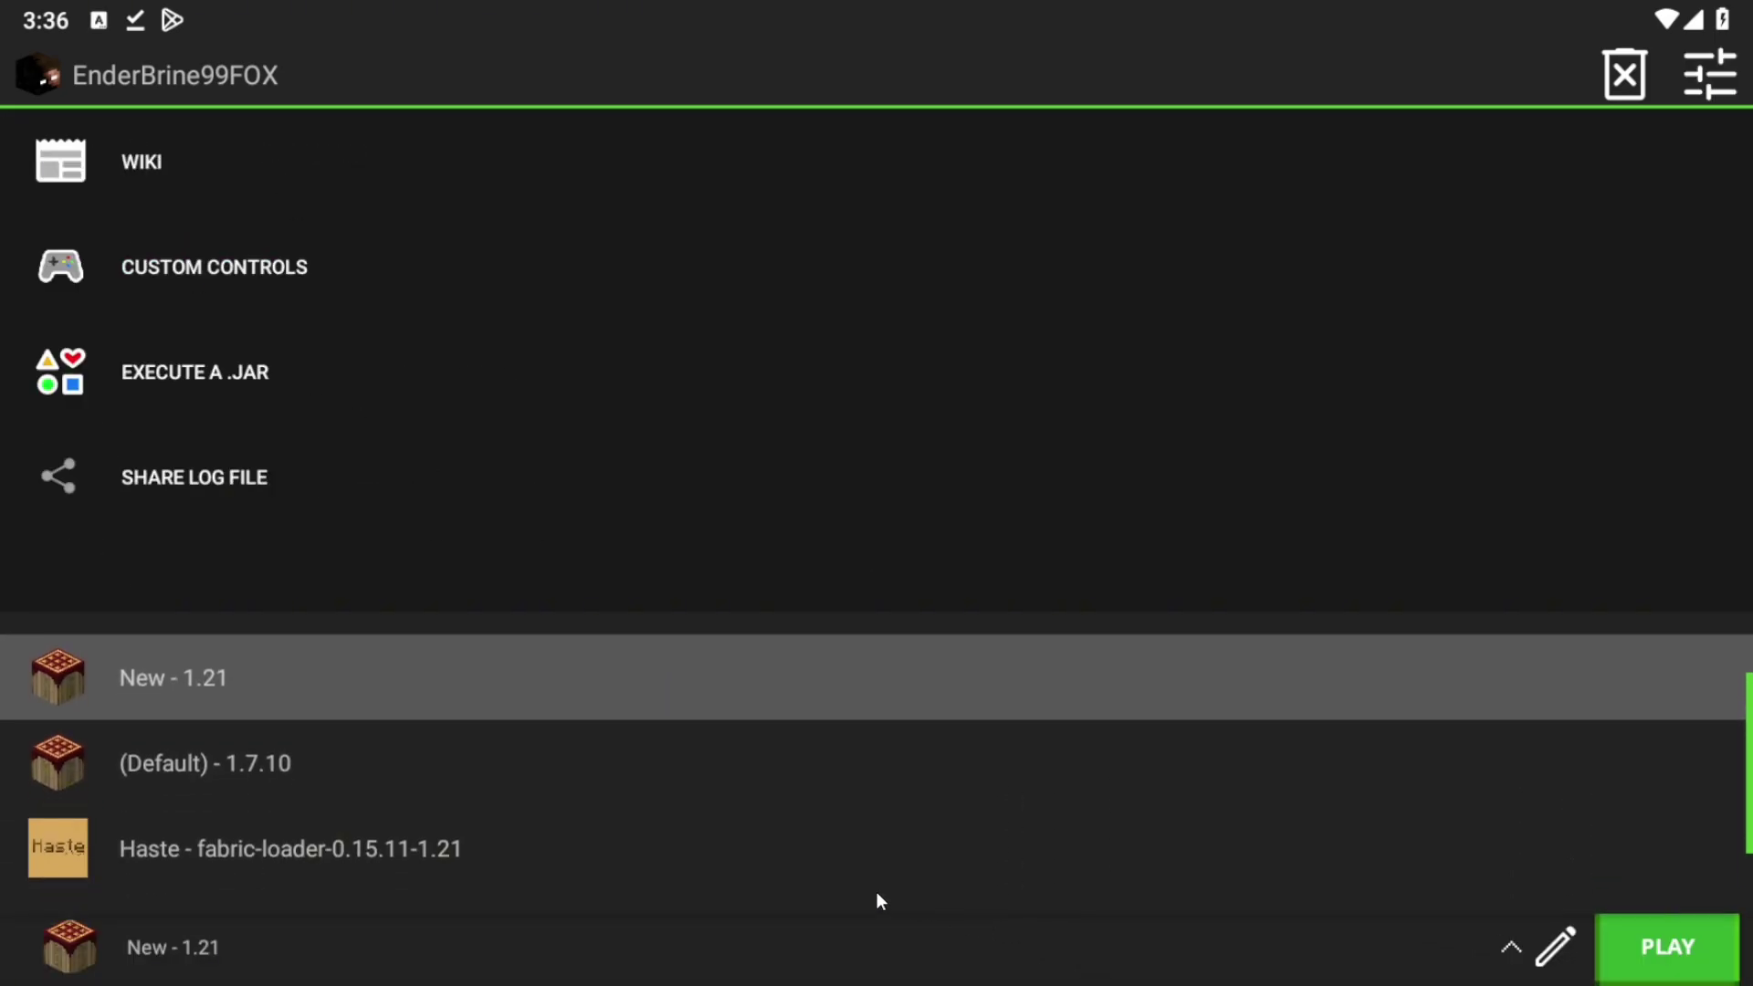
scroll(861, 879, "down", 1)
left_click(779, 863)
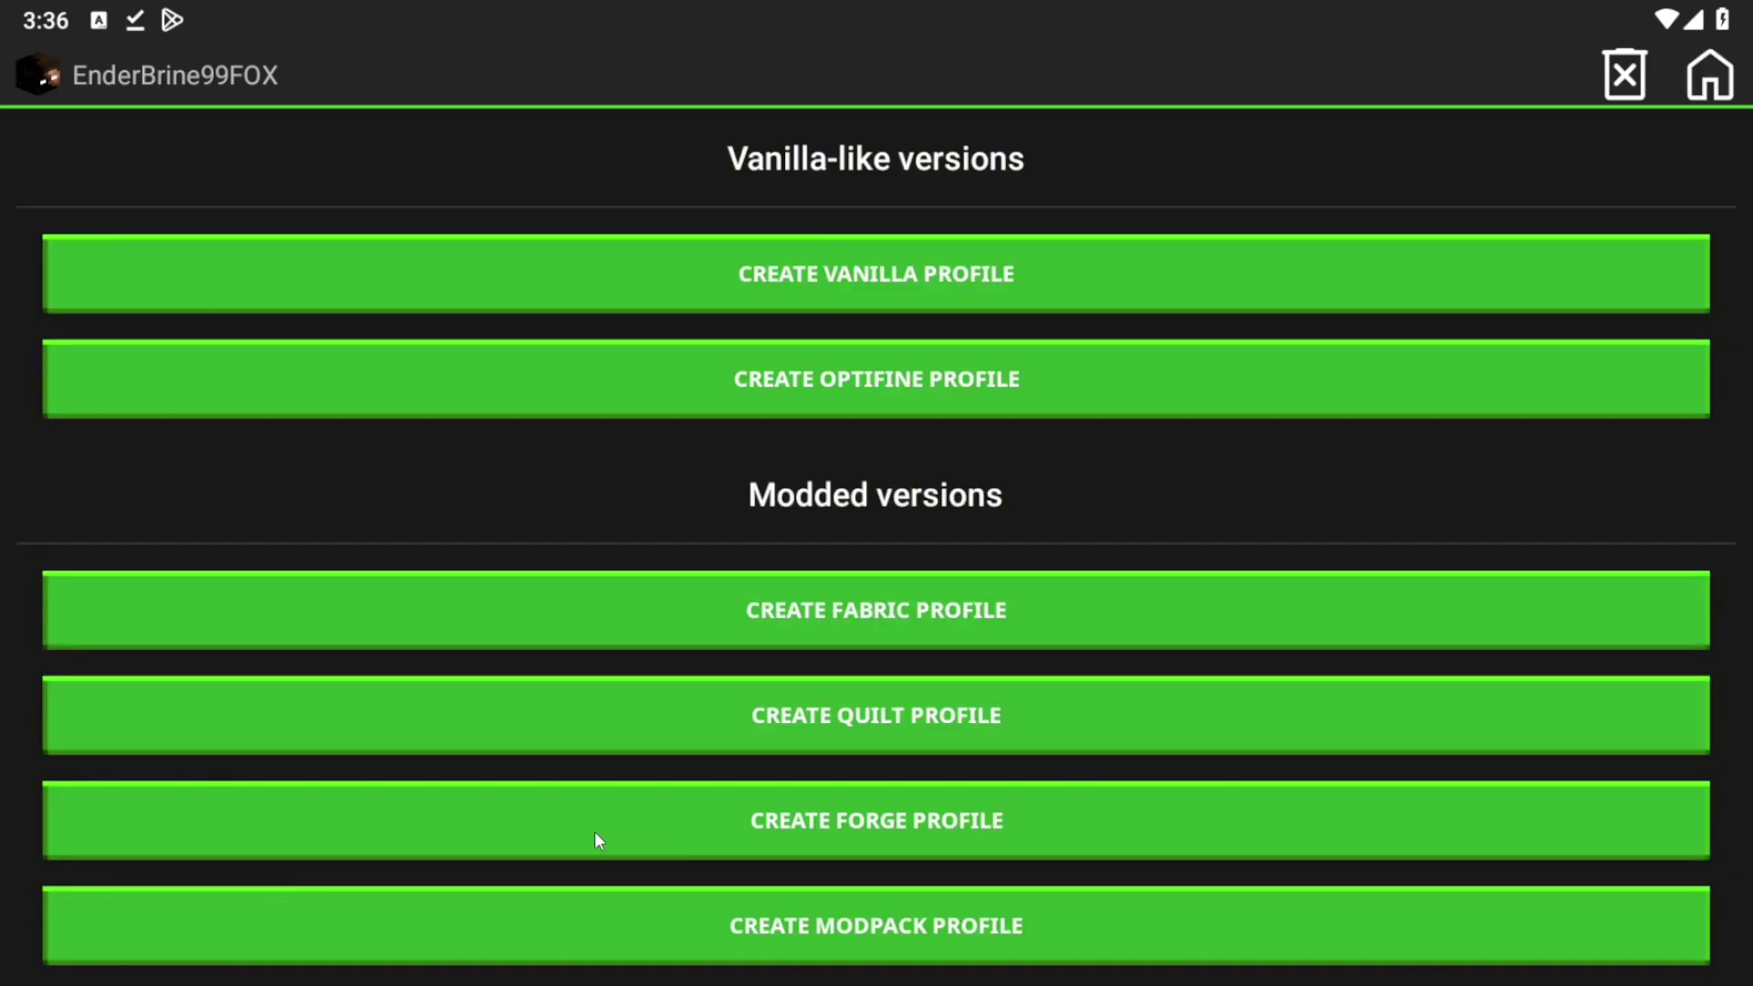
left_click(643, 921)
Search for Haste and install its Fabric 1.21 modpack, retrying the install once
left_click(781, 182)
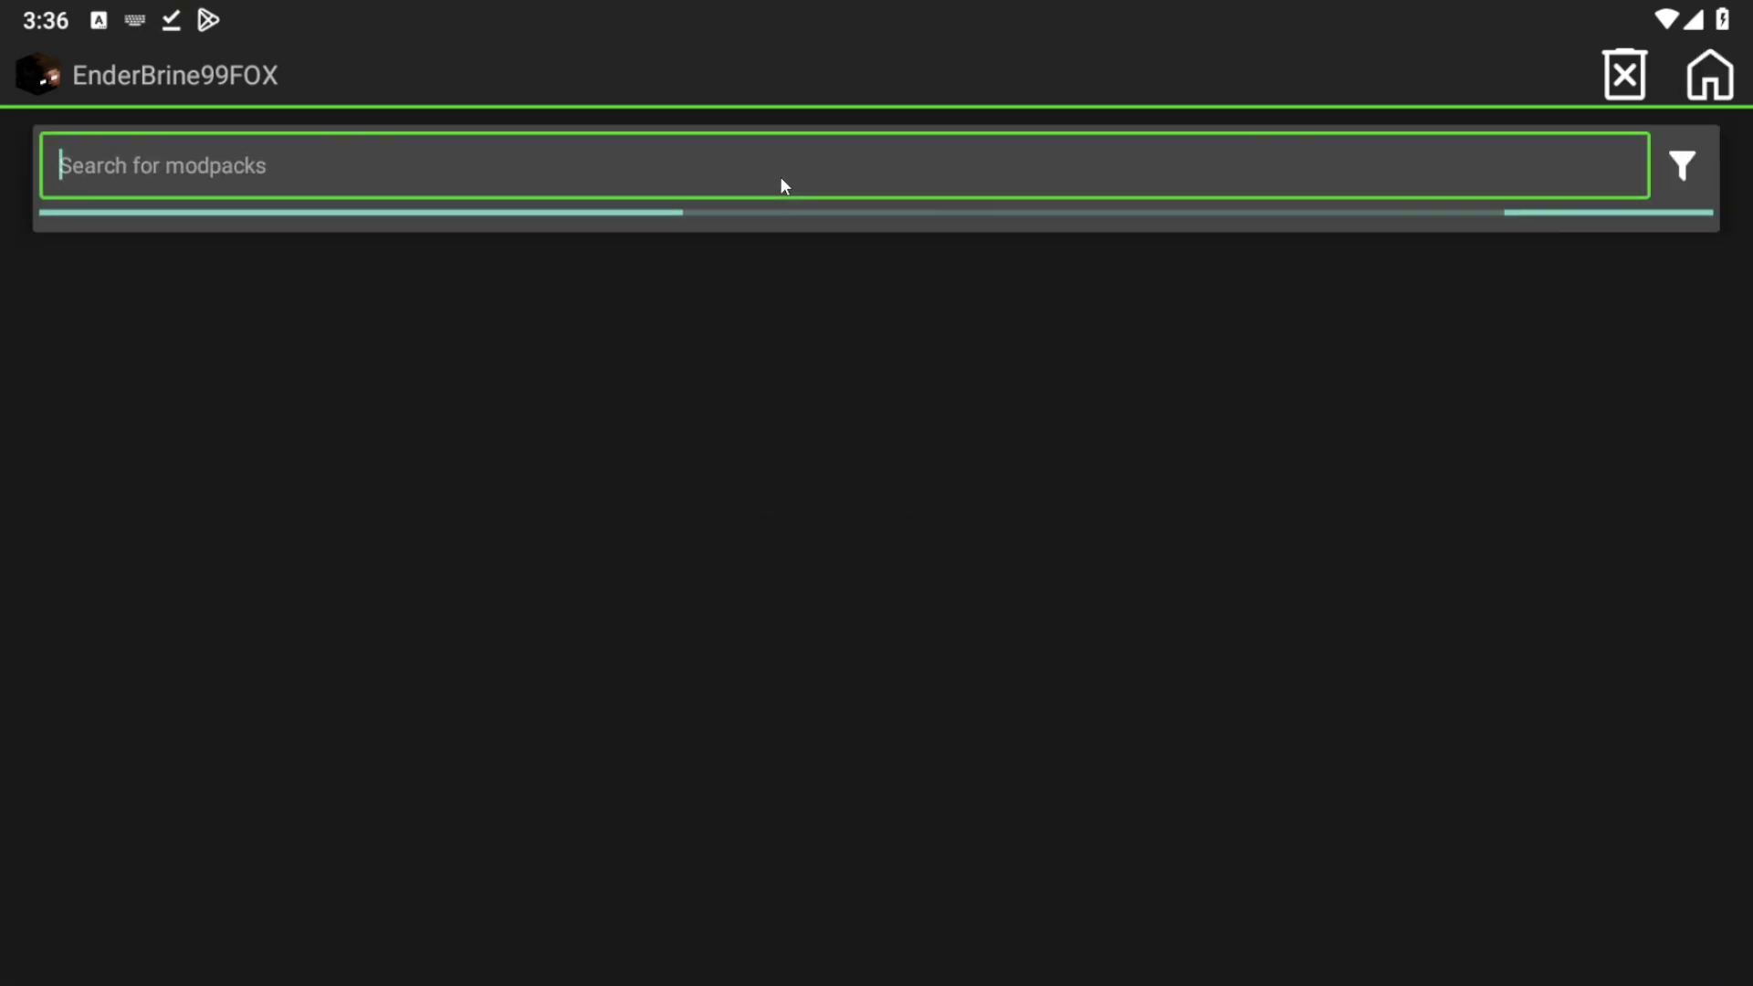
type("Haste")
key("Return")
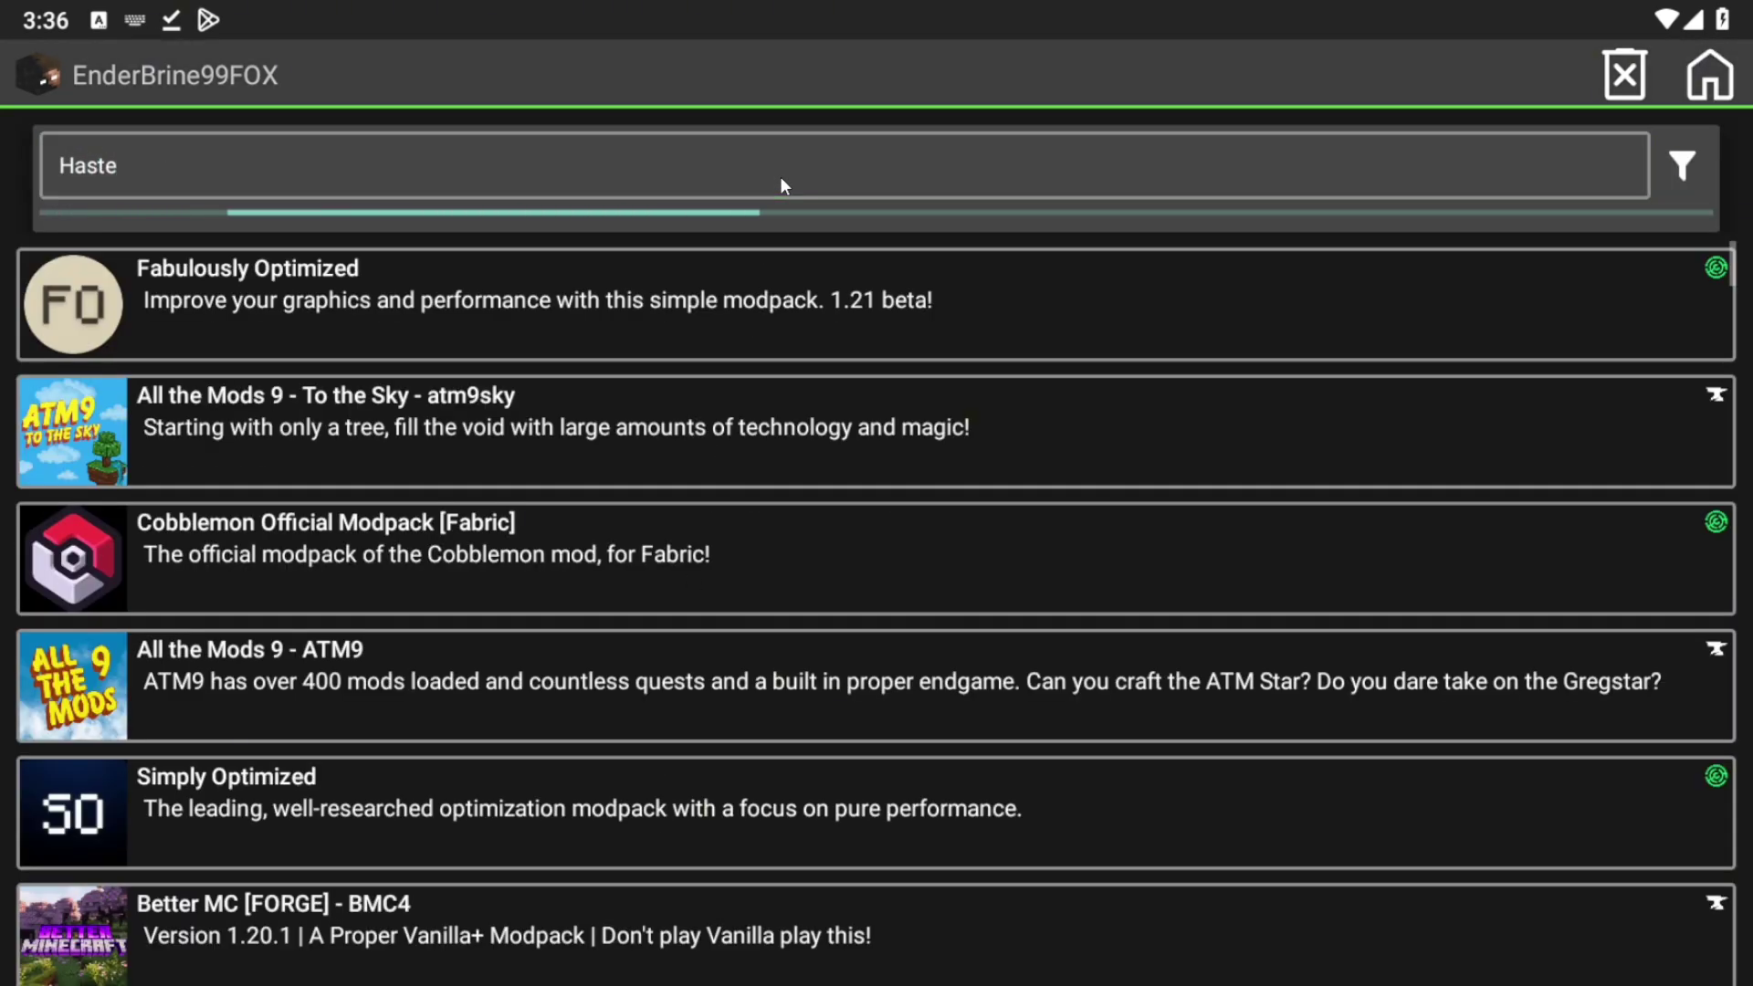
left_click(598, 367)
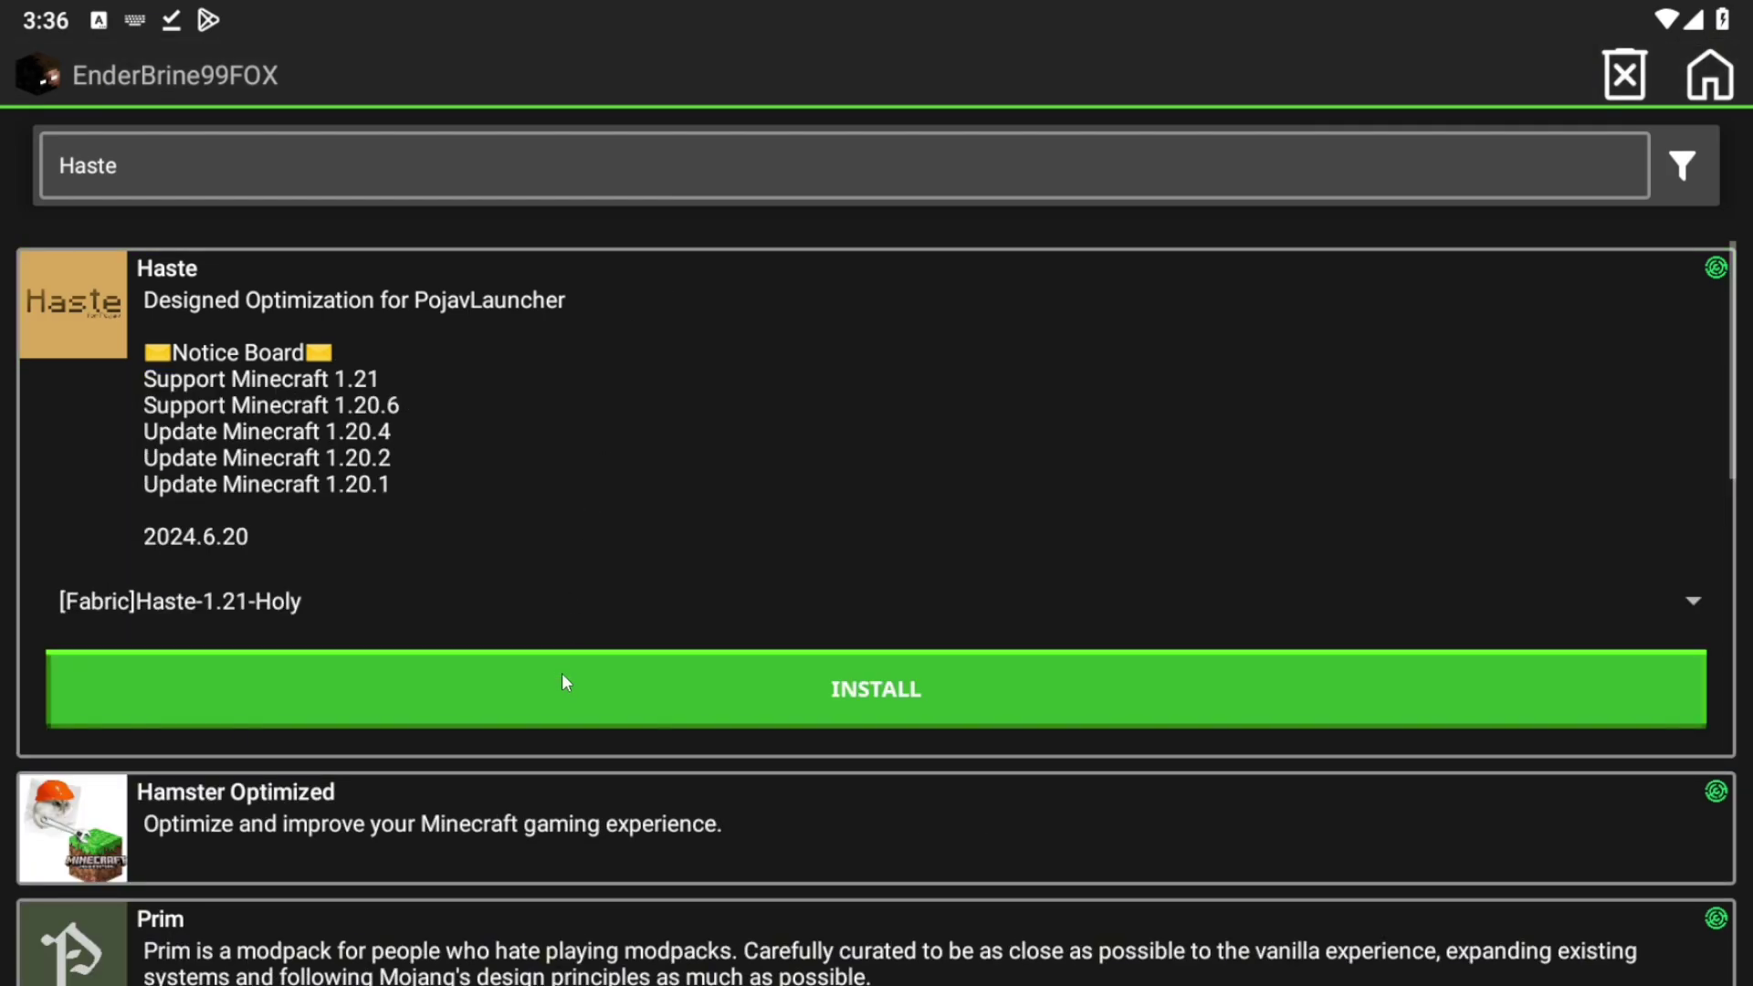
left_click(562, 673)
left_click(1620, 662)
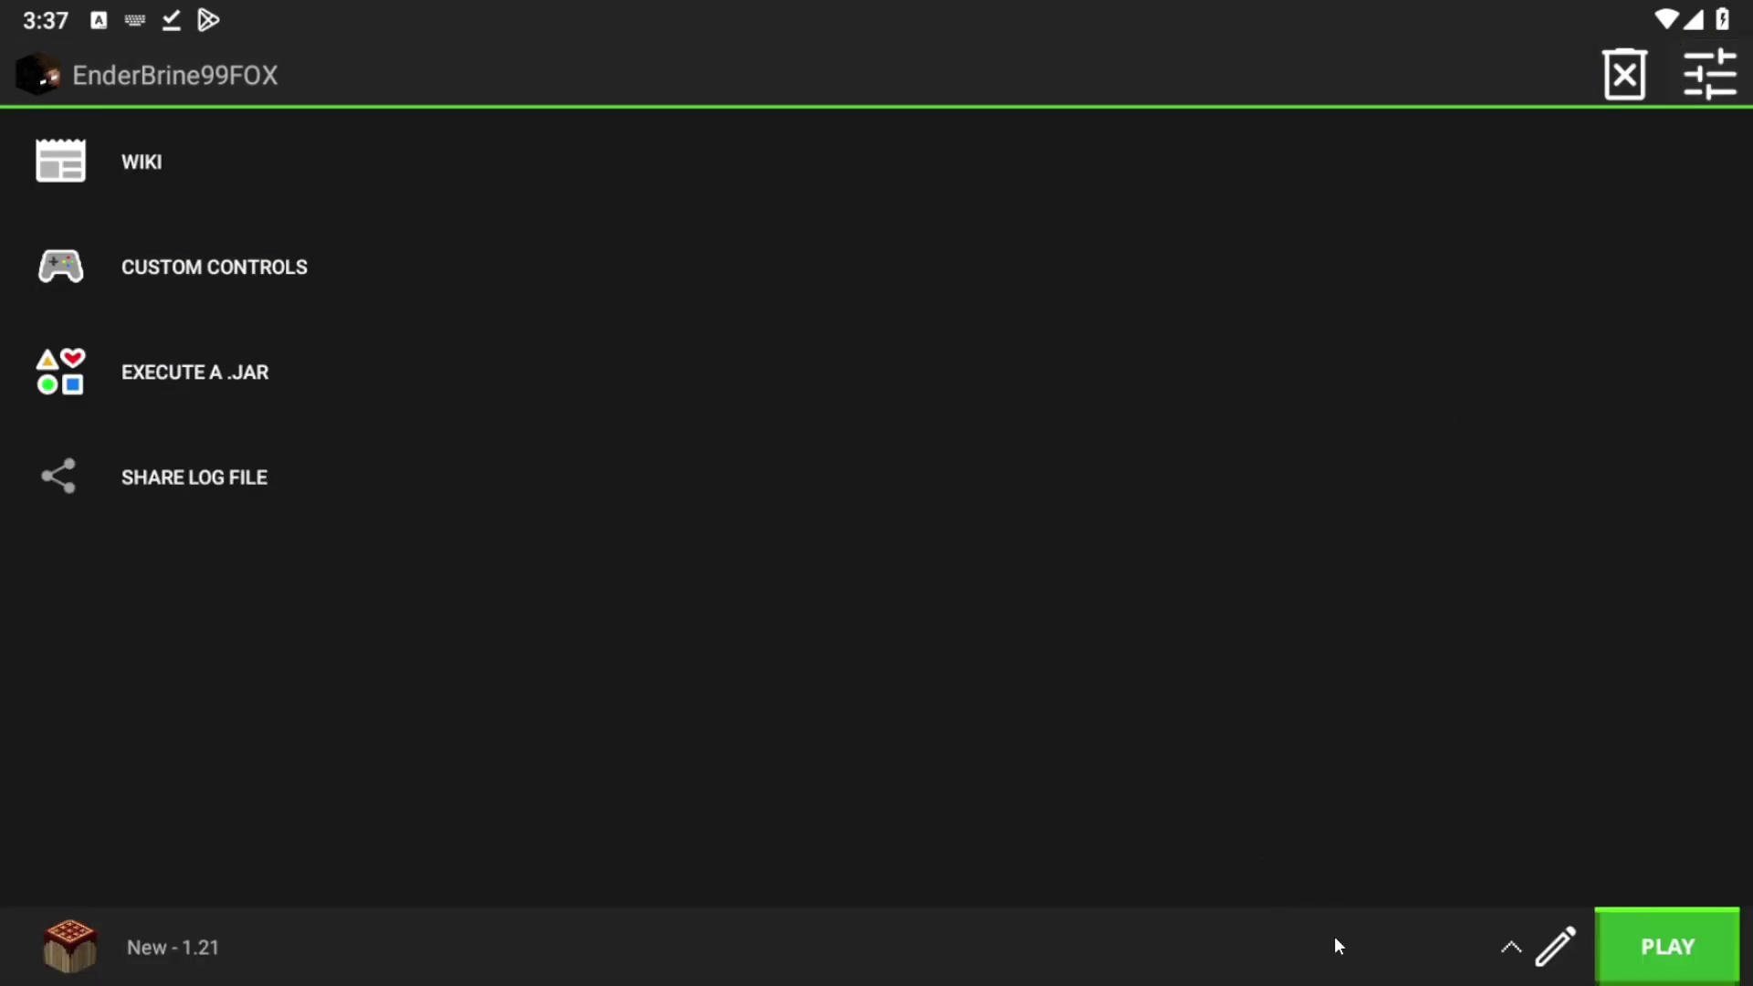
Select the Haste fabric-loader-0.15.11-1.21 profile, check the Java runtimes, then launch it
left_click(1337, 946)
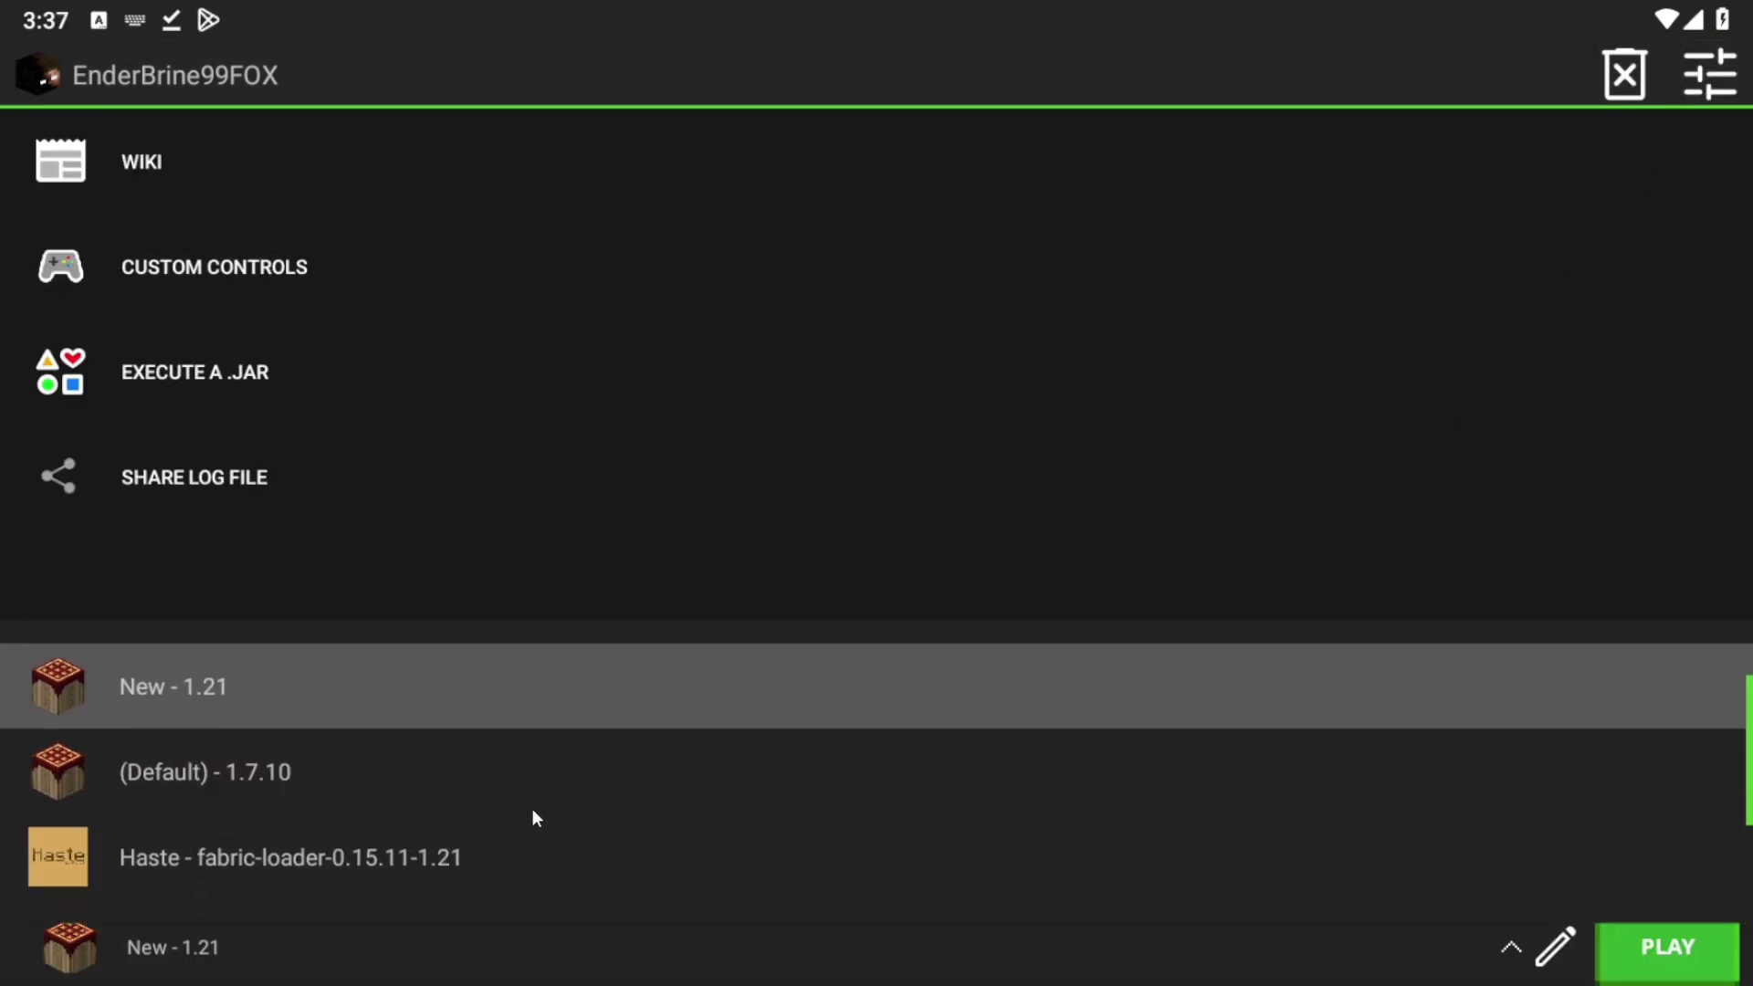
left_click(398, 844)
left_click(1709, 76)
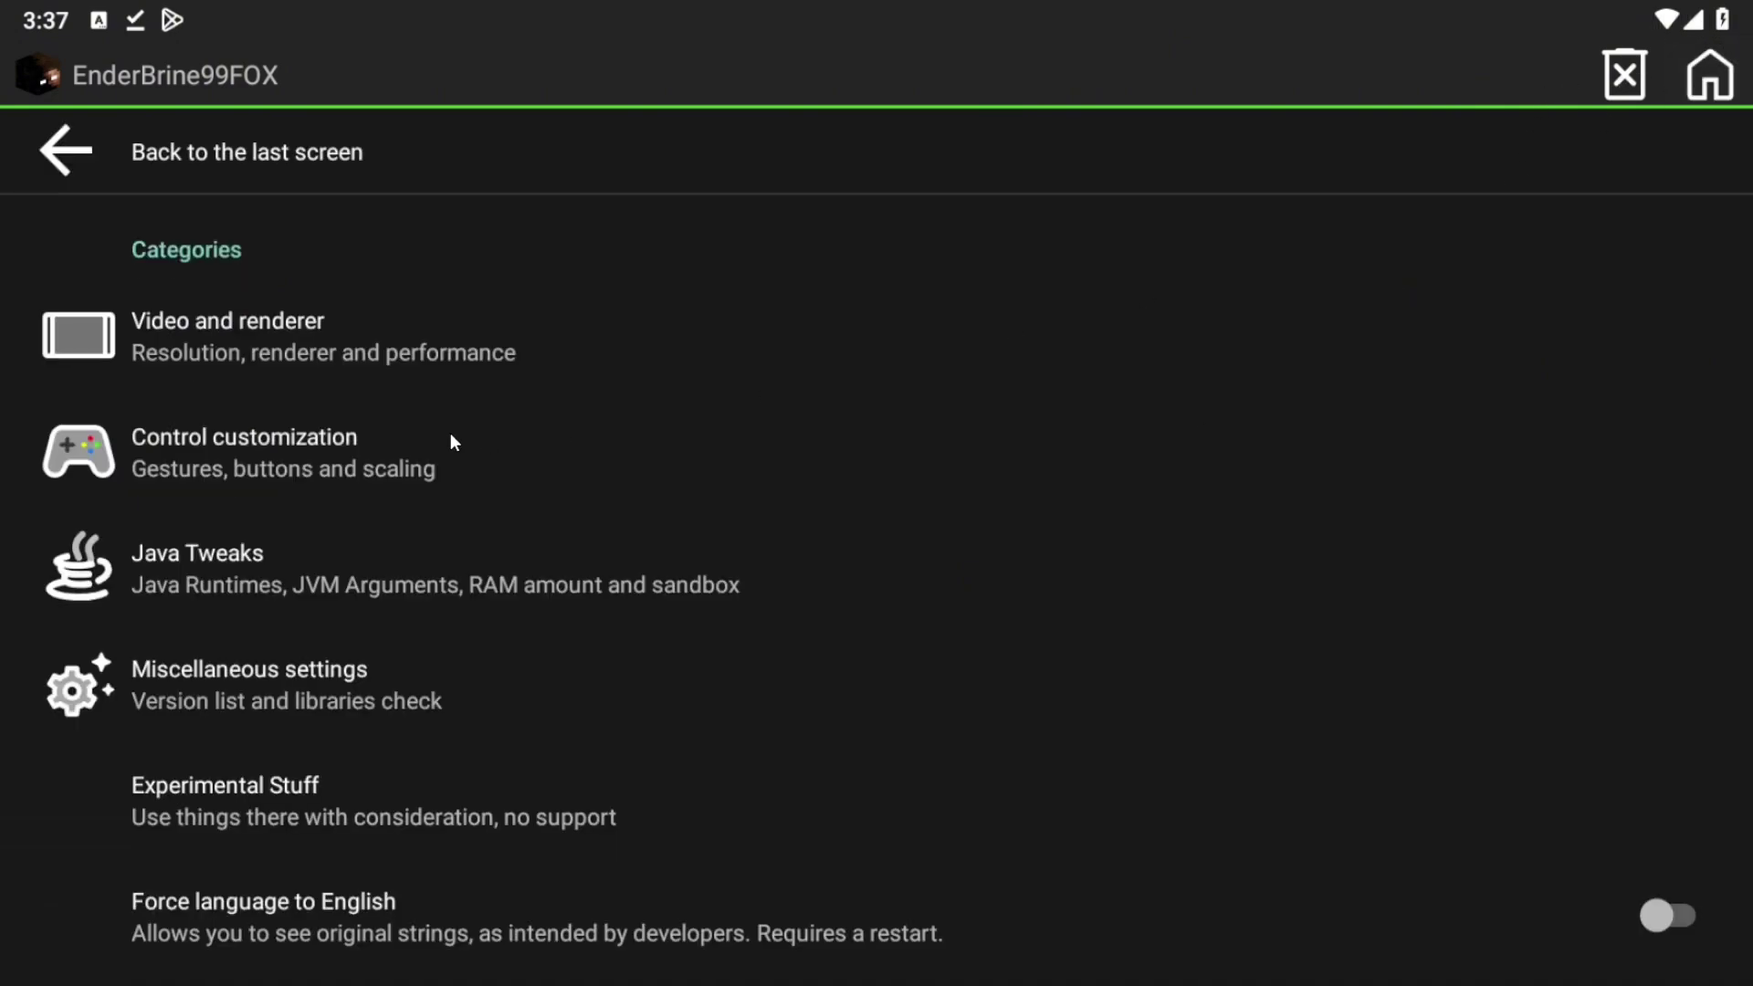
left_click(385, 561)
left_click(387, 356)
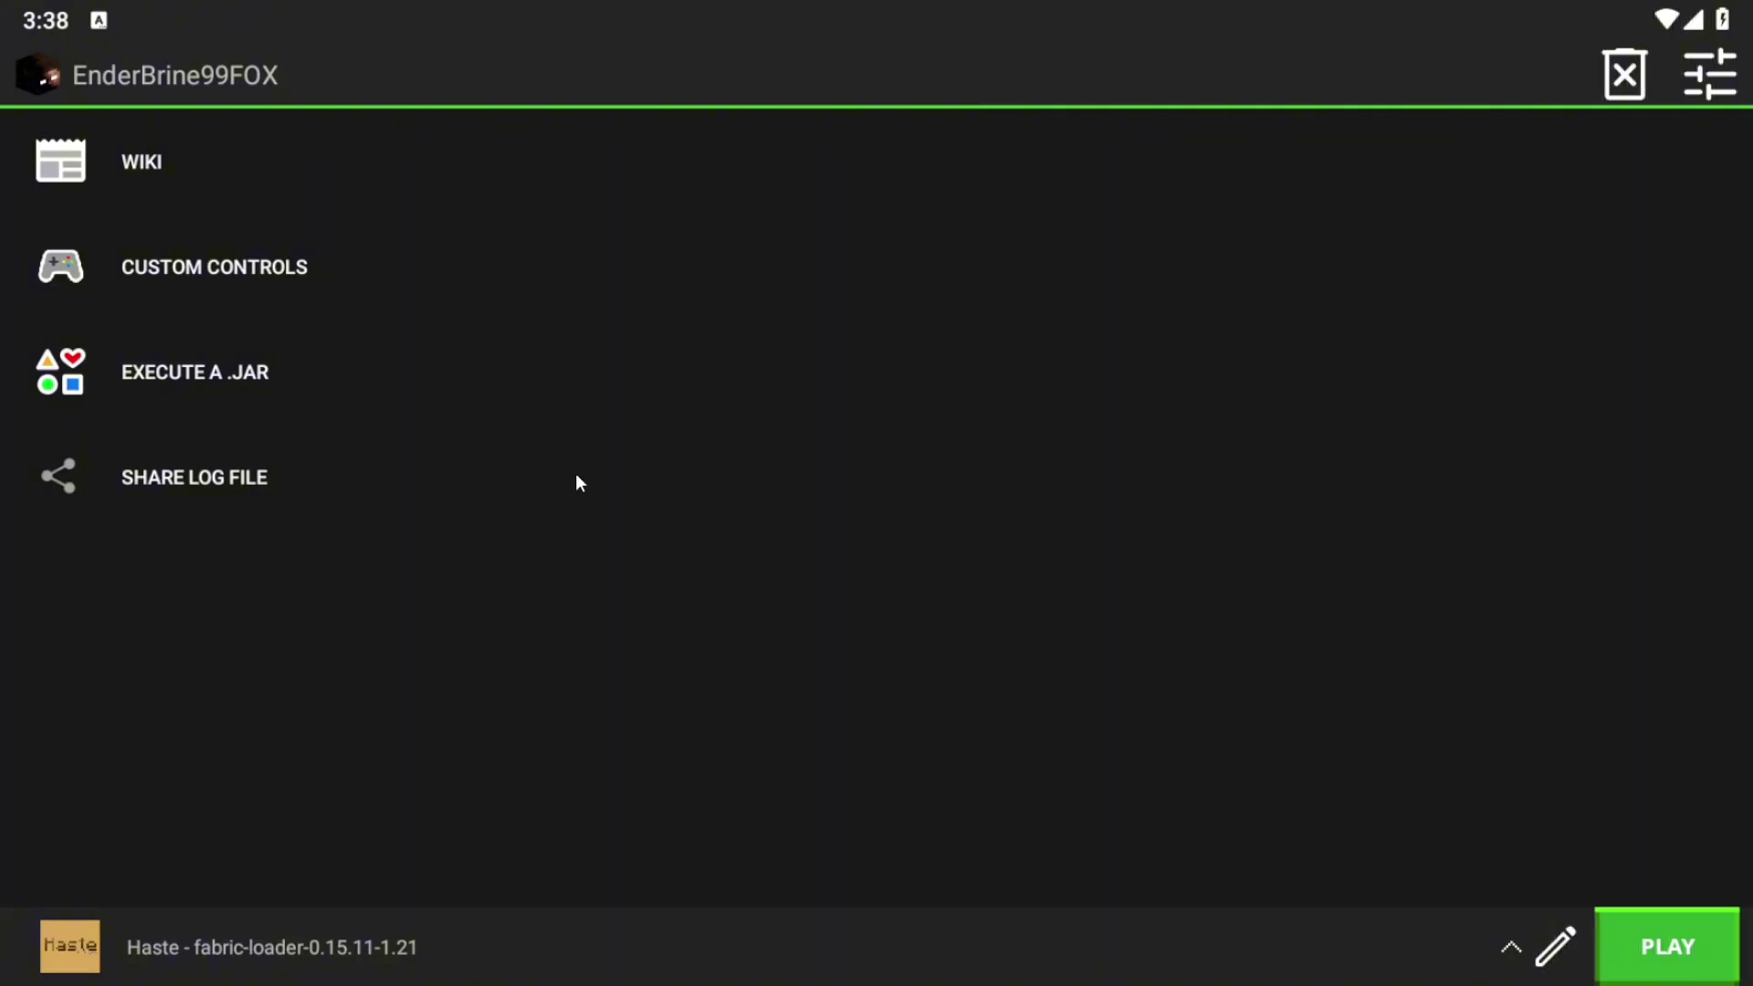
left_click(1632, 976)
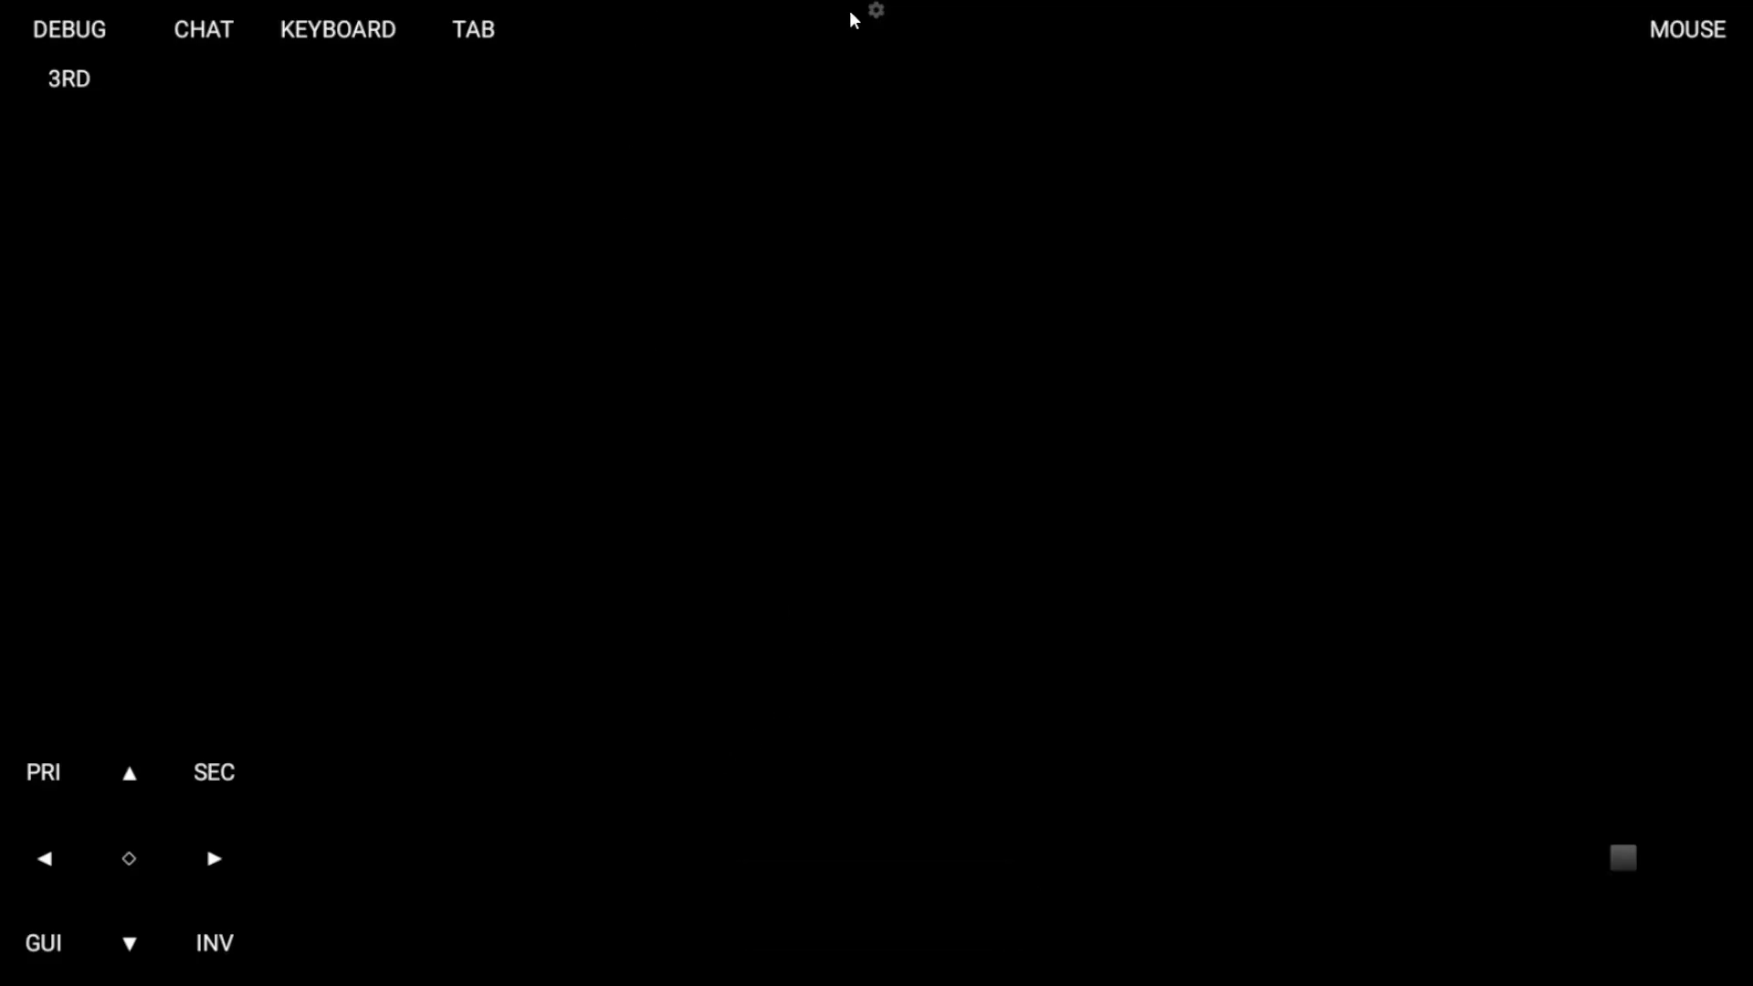
Show the log output during loading, then drag an Options slider to minimum and return
left_click(874, 11)
left_click(1494, 123)
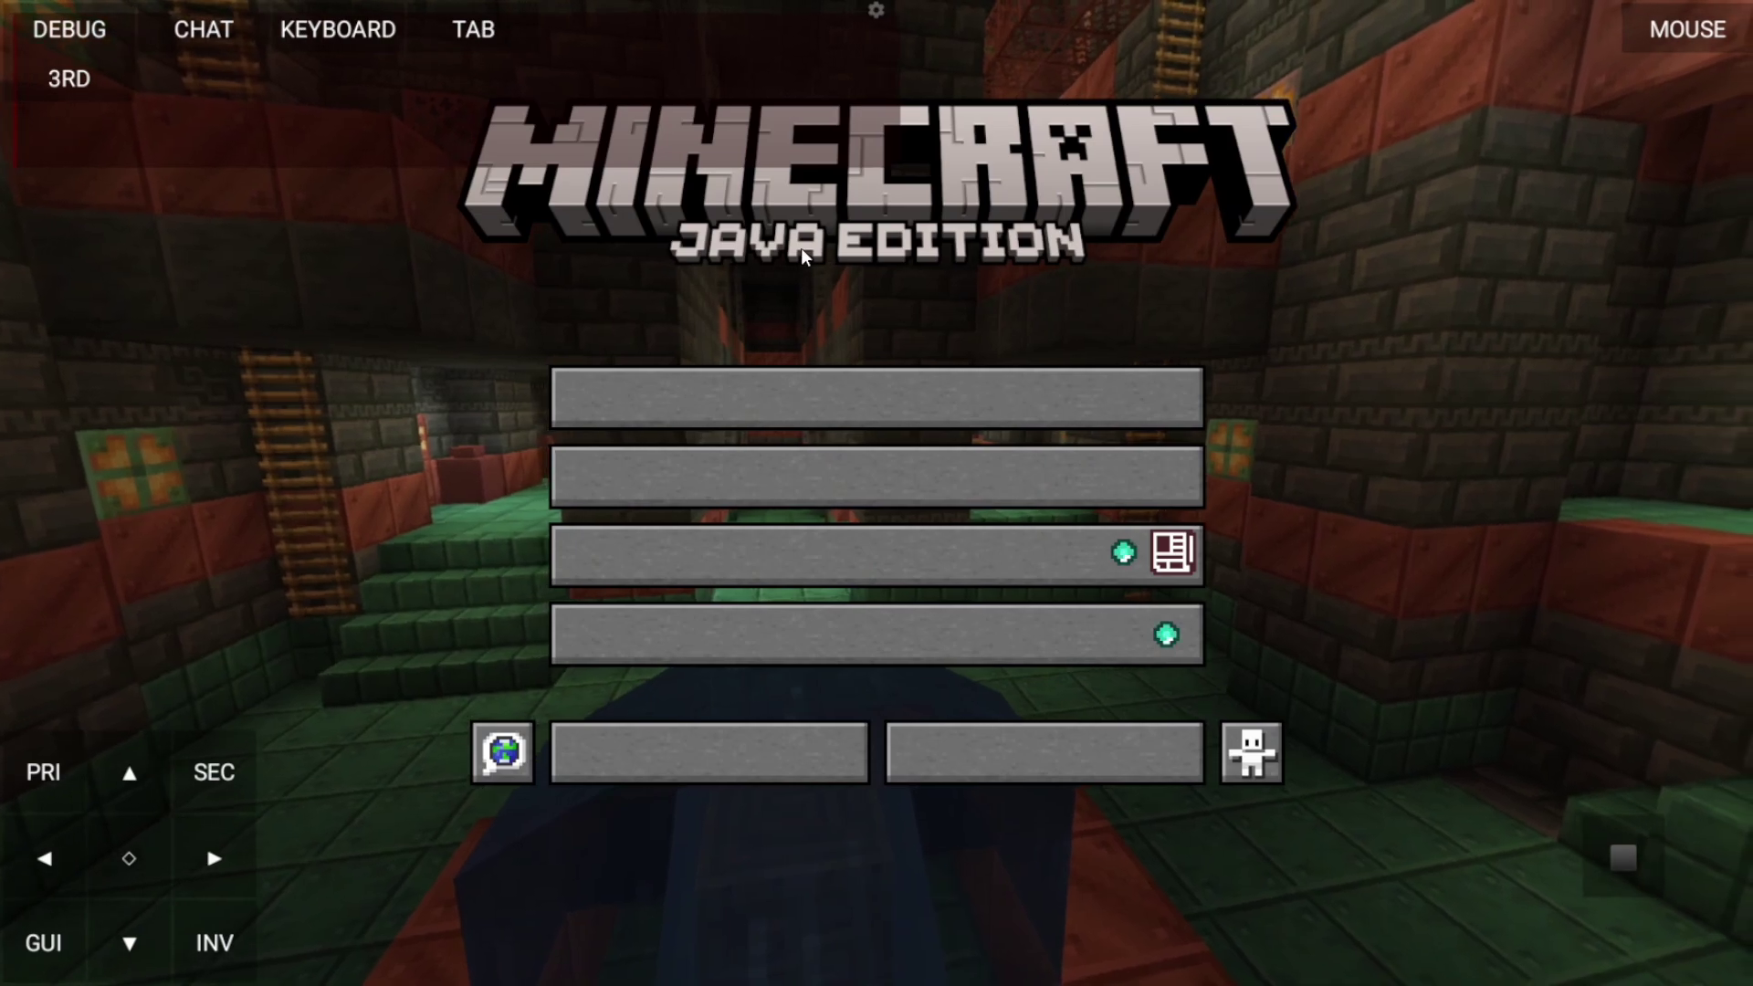
left_click(752, 755)
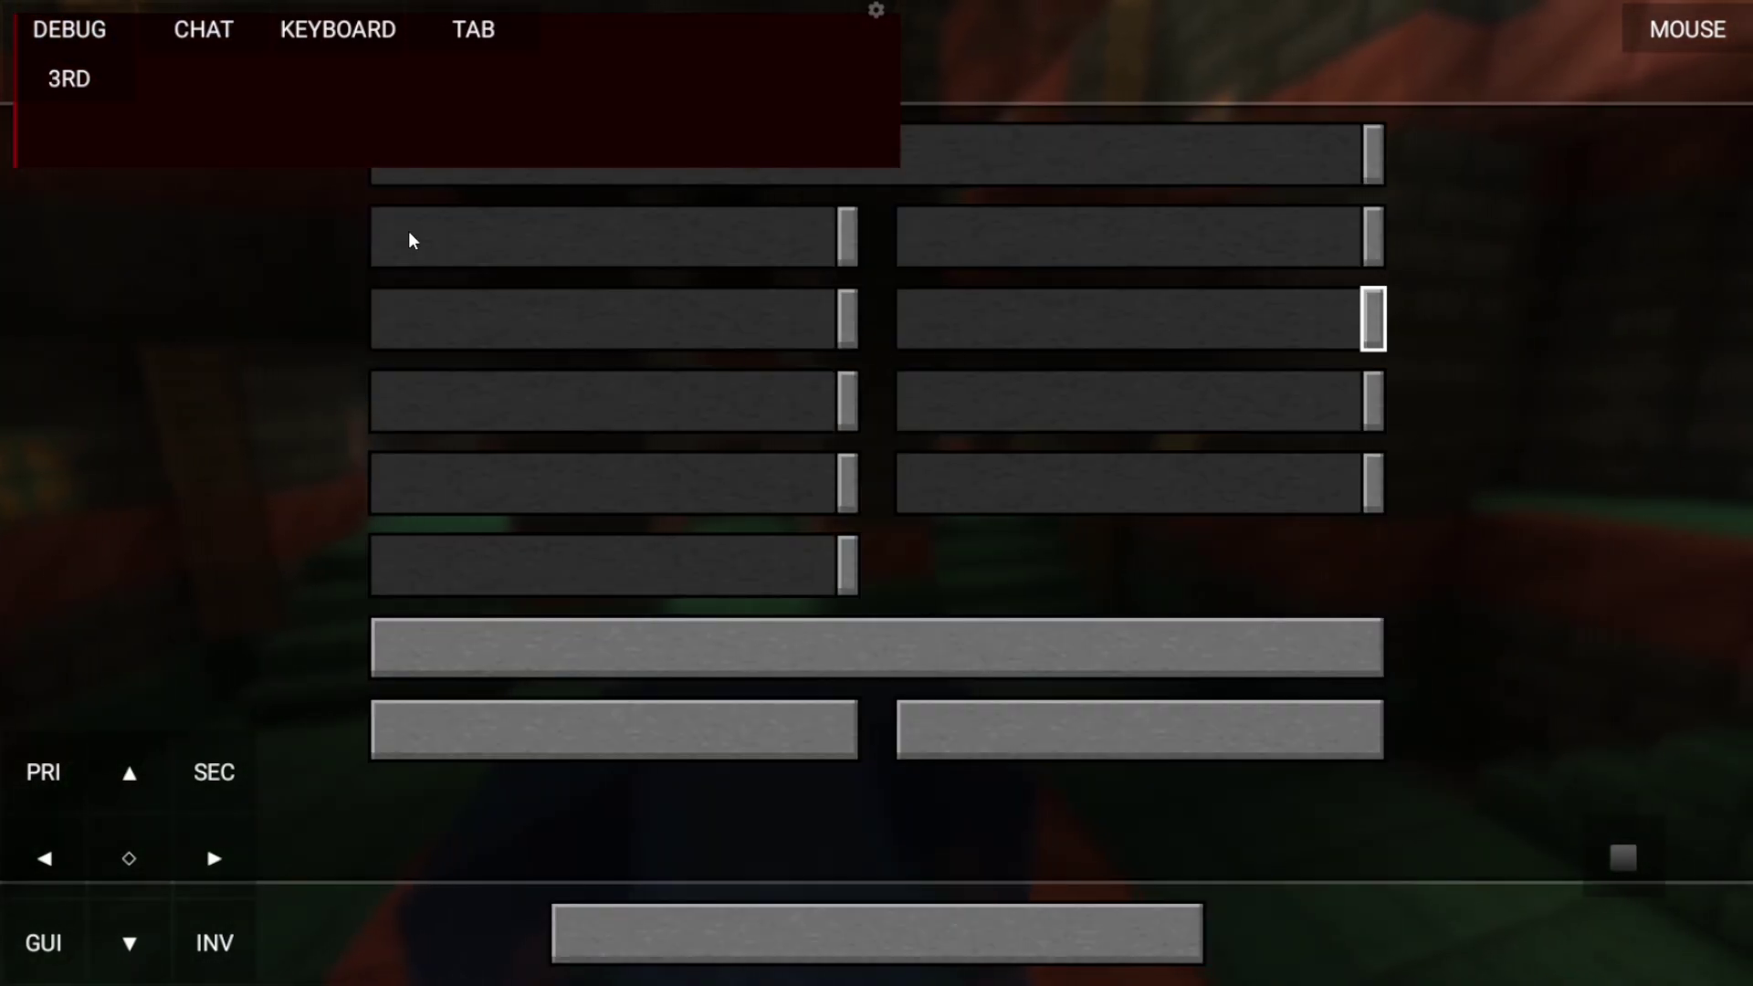
left_click(387, 238)
left_click(702, 956)
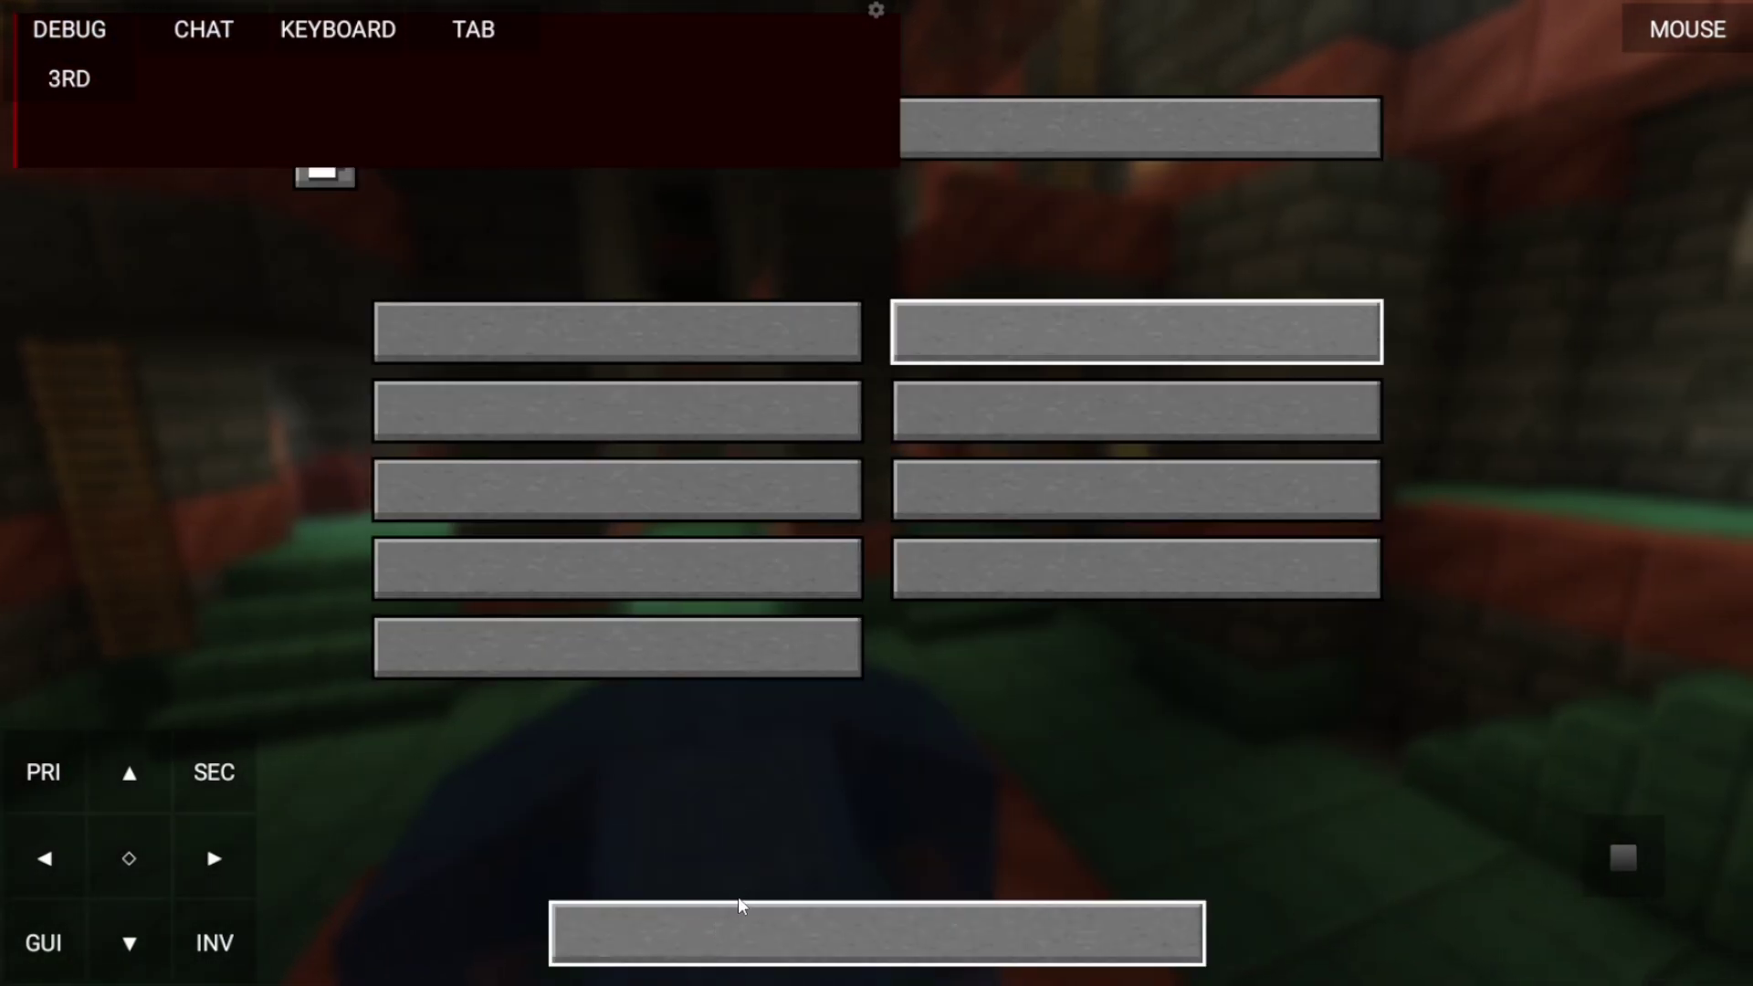
left_click(746, 915)
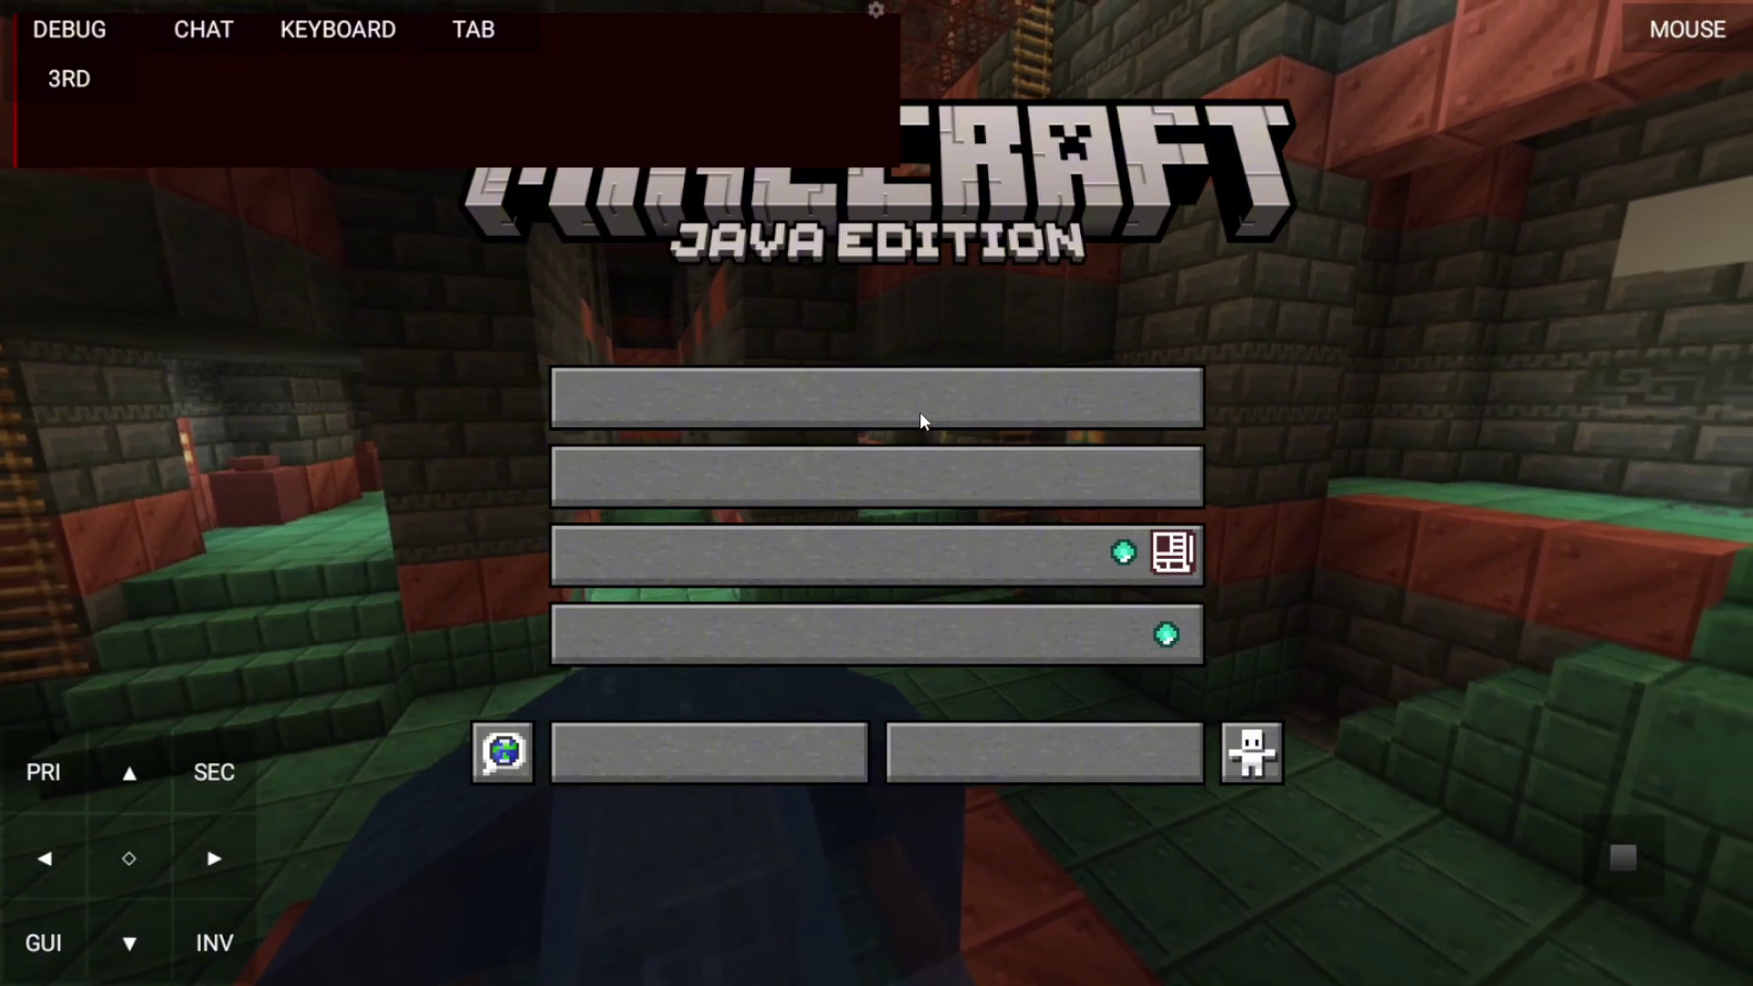